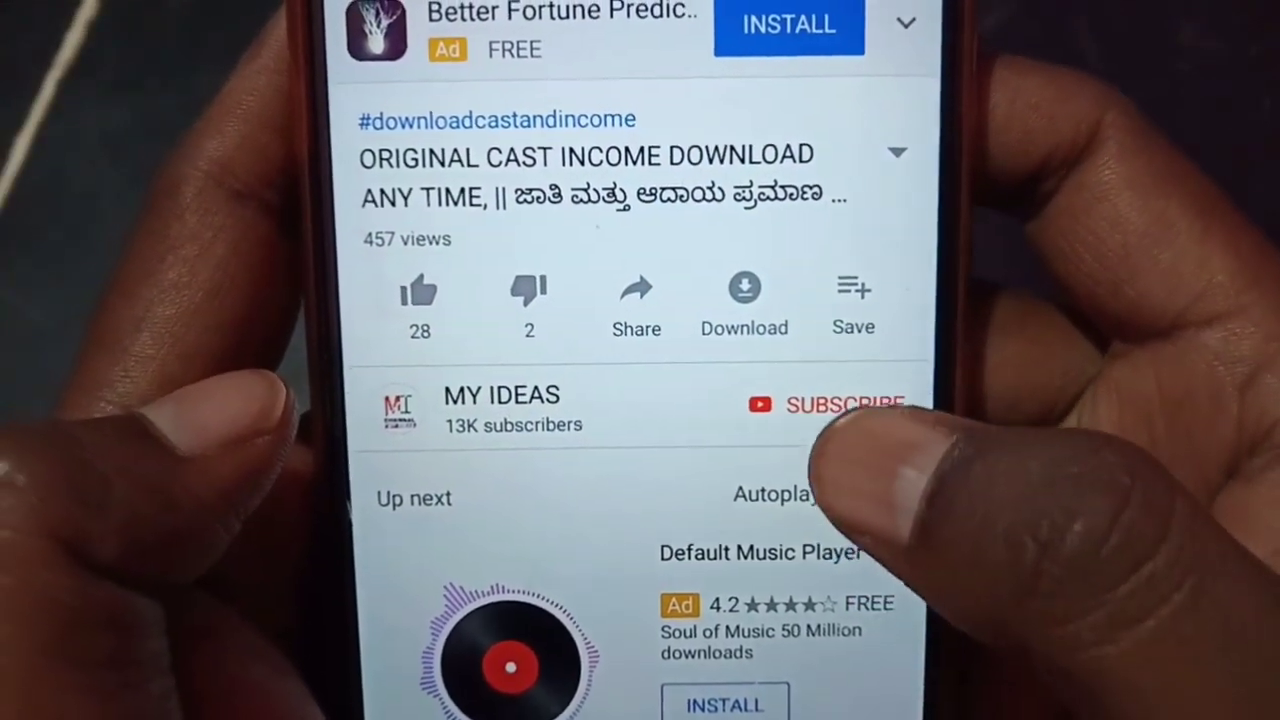
Step: Subscribe to MY IDEAS with all notifications, like the video (29 likes), and show share options
{"action": "left_click", "coordinate": [845, 404]}
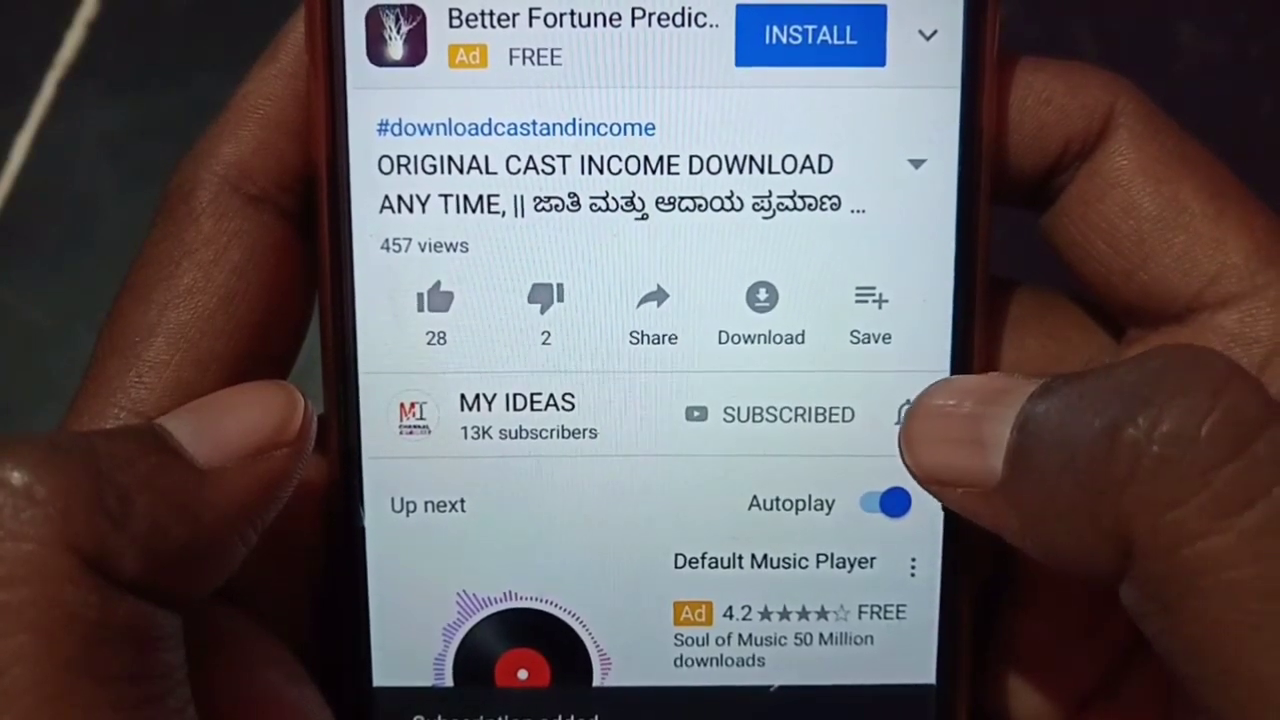
{"action": "left_click", "coordinate": [907, 414]}
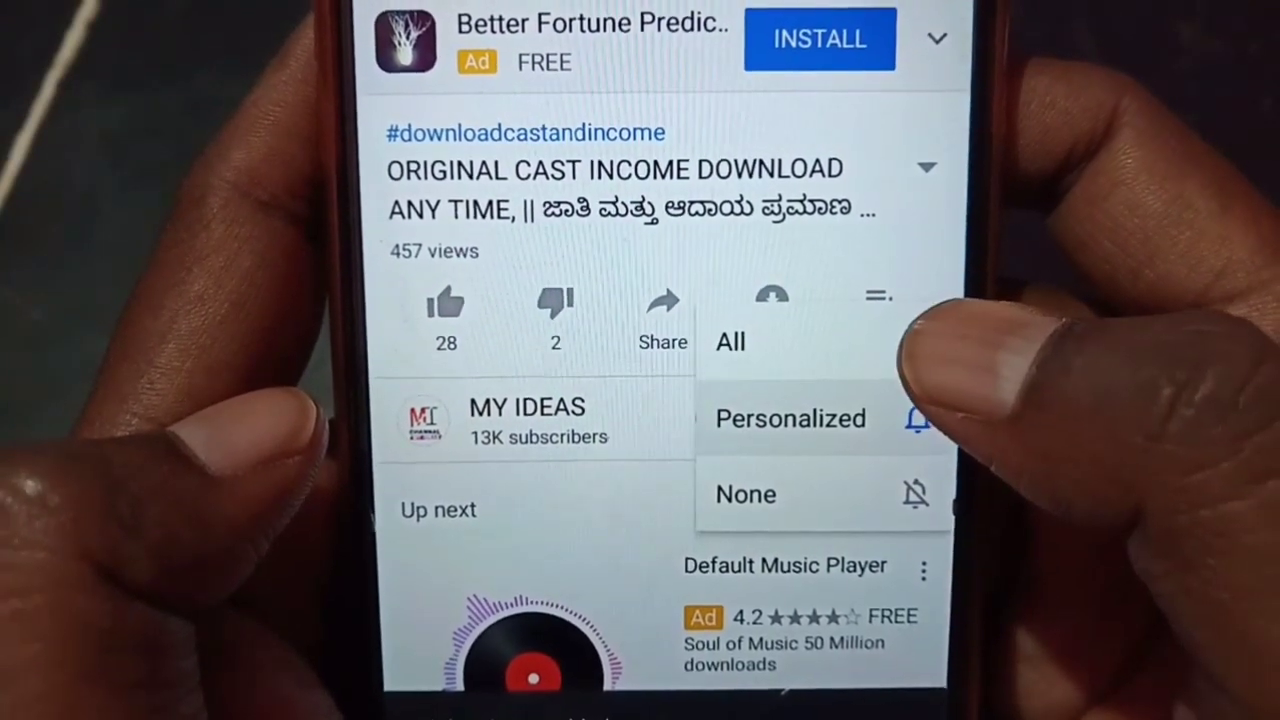
{"action": "left_click", "coordinate": [890, 342]}
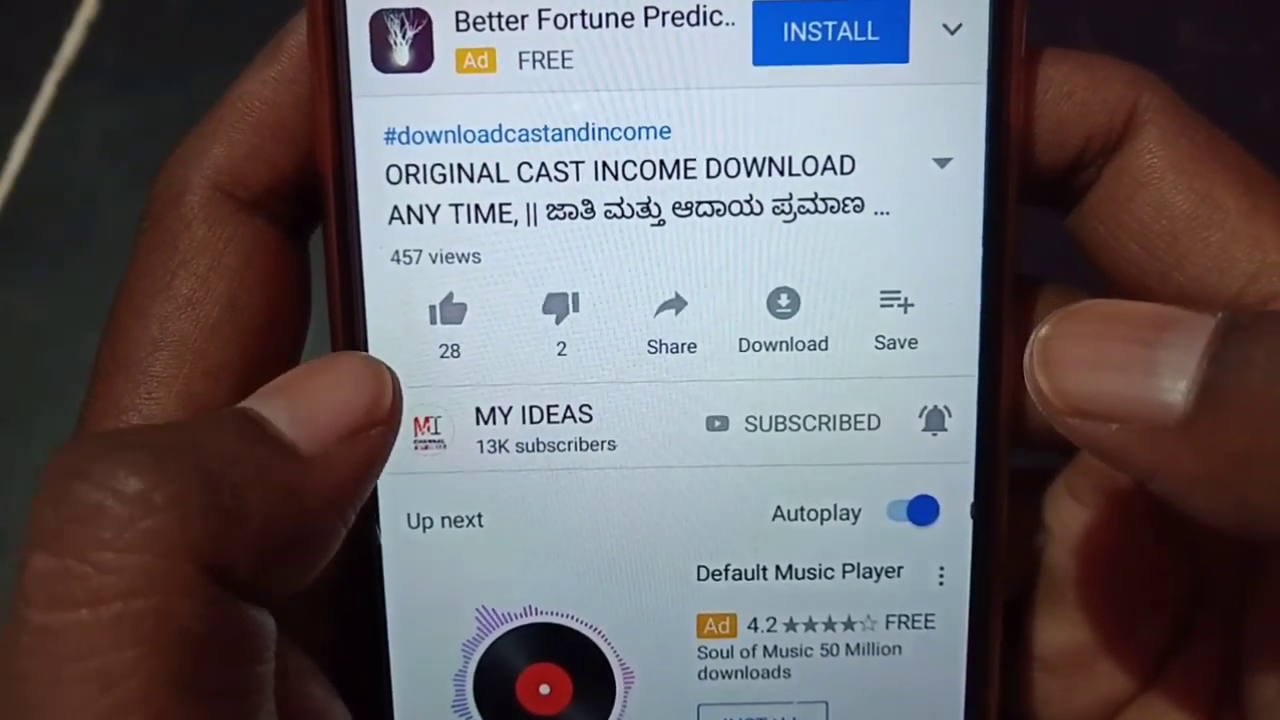
{"action": "left_click", "coordinate": [446, 312]}
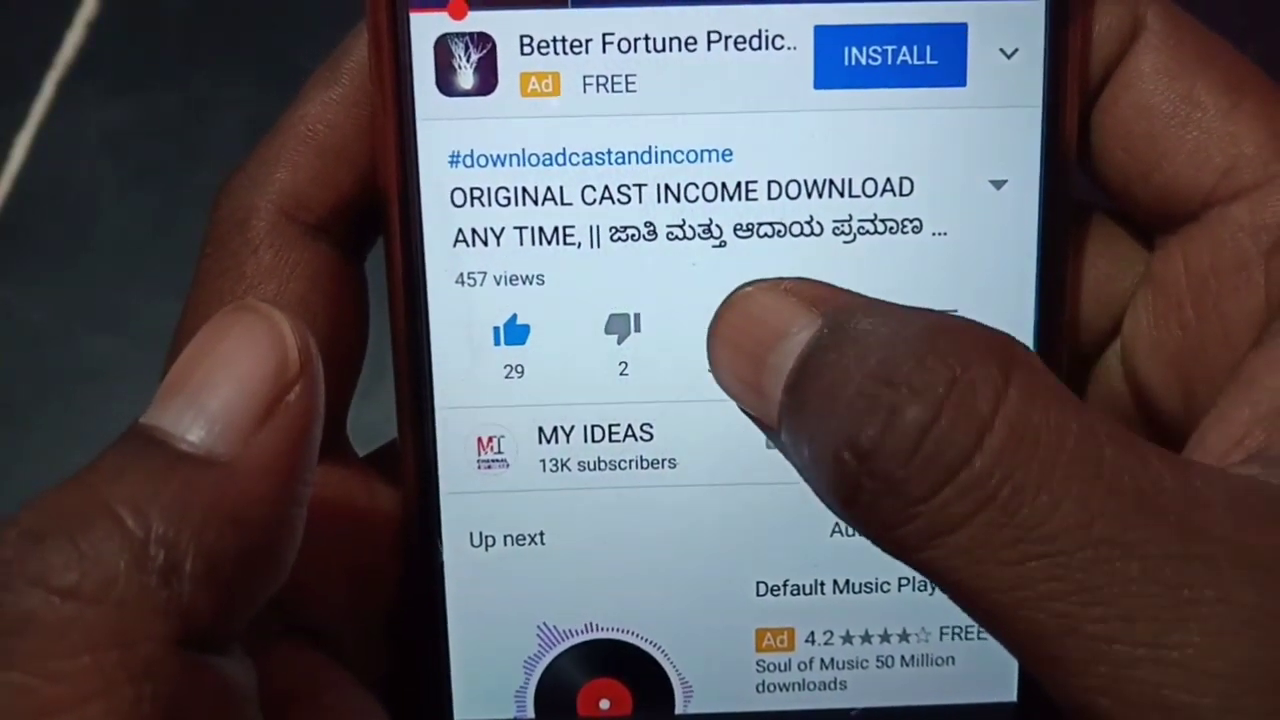
{"action": "left_click", "coordinate": [717, 325]}
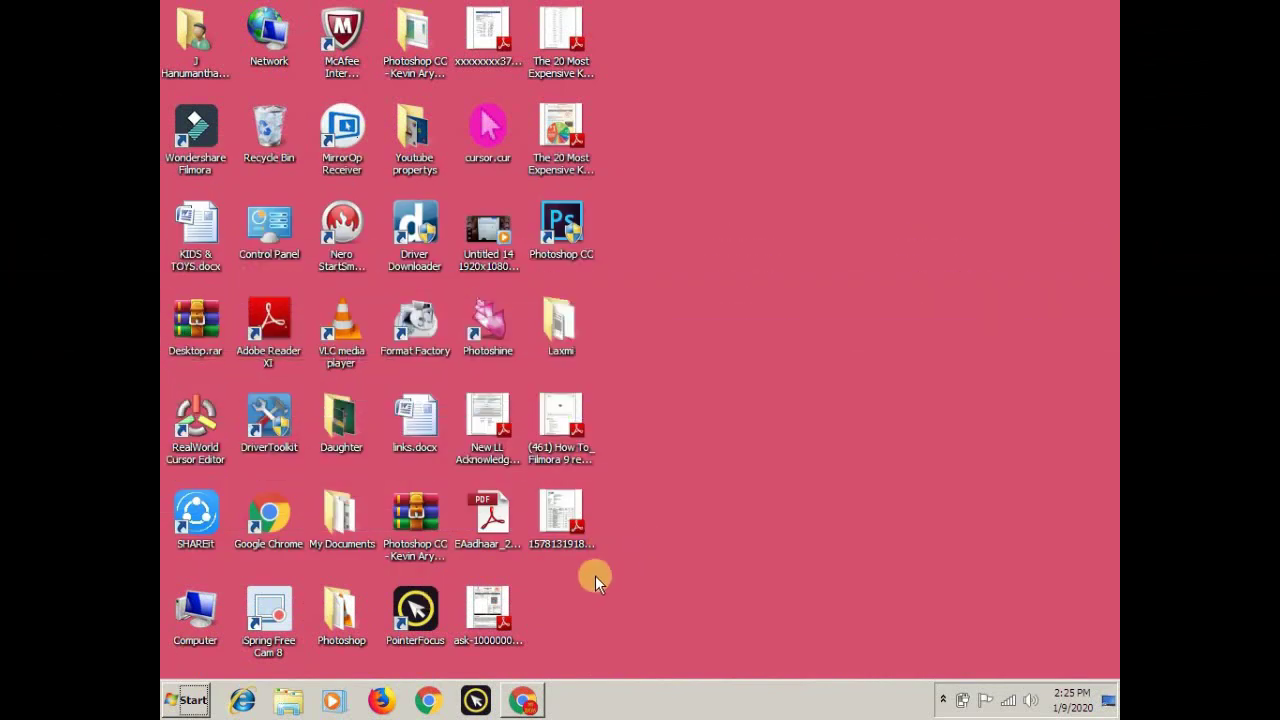
Step: Restore the Chrome window showing the Aadhaar appointment Personal Details step
{"action": "left_click", "coordinate": [524, 701]}
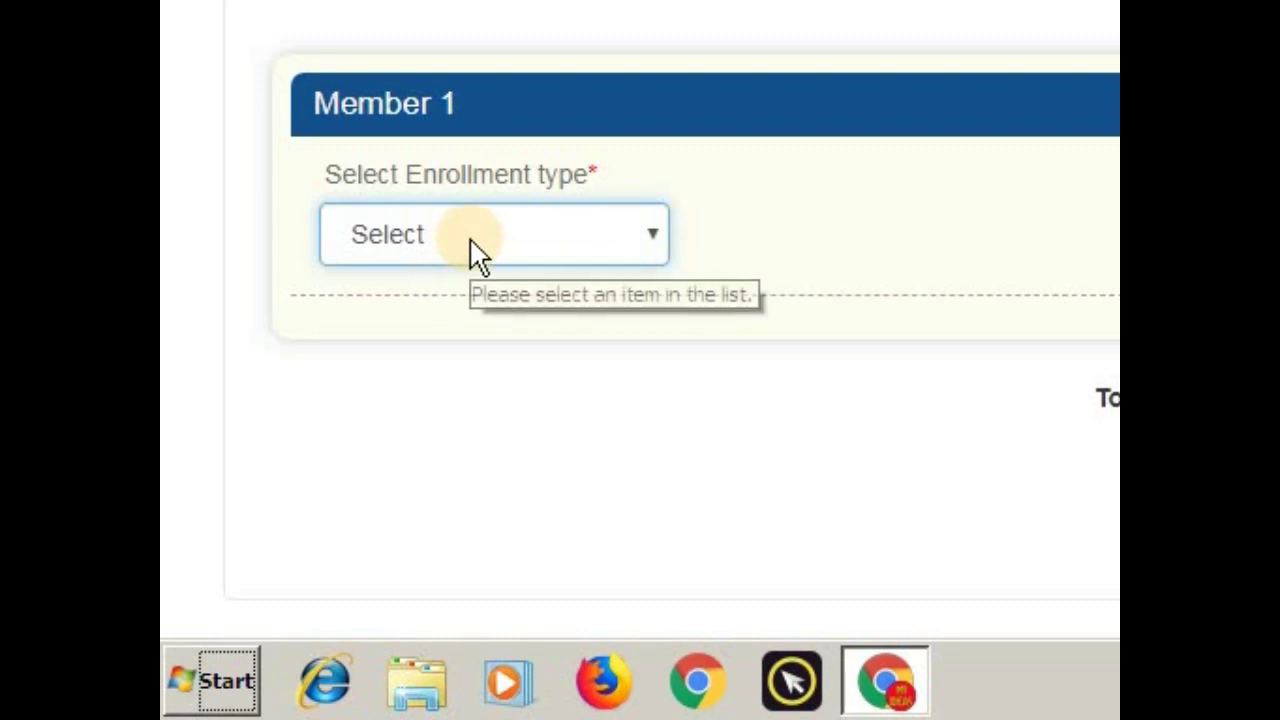
Step: Set Member 1's enrollment type to Update Existing Aadhaar Details (Rs 50/-) and enter the Aadhaar number
{"action": "left_click", "coordinate": [469, 237]}
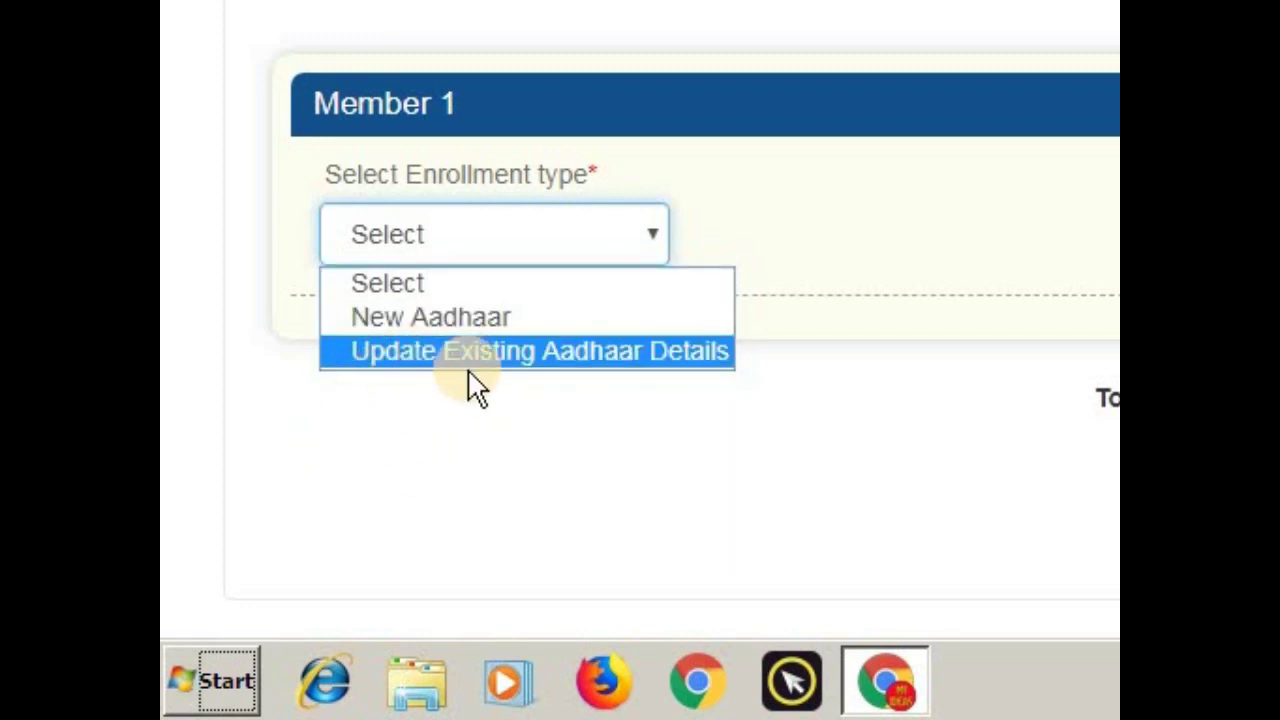
{"action": "left_click", "coordinate": [509, 363]}
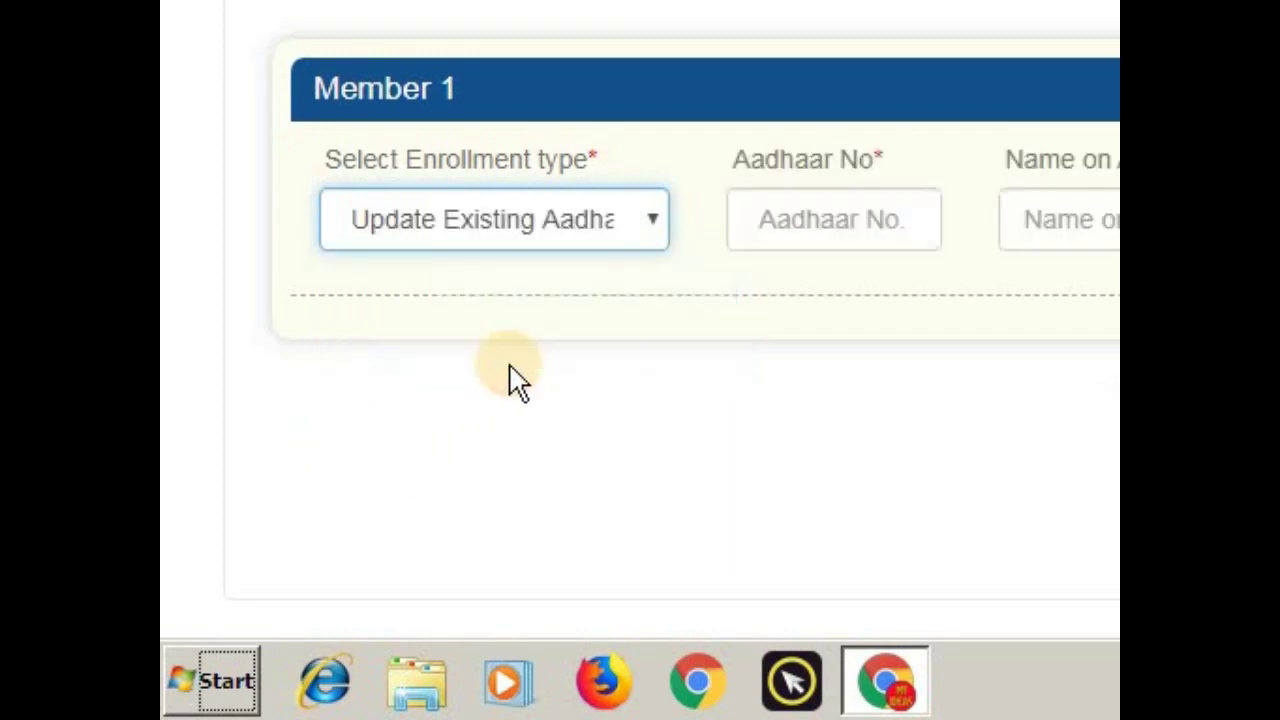
{"action": "scroll", "coordinate": [509, 378], "scroll_direction": "down", "scroll_amount": 2}
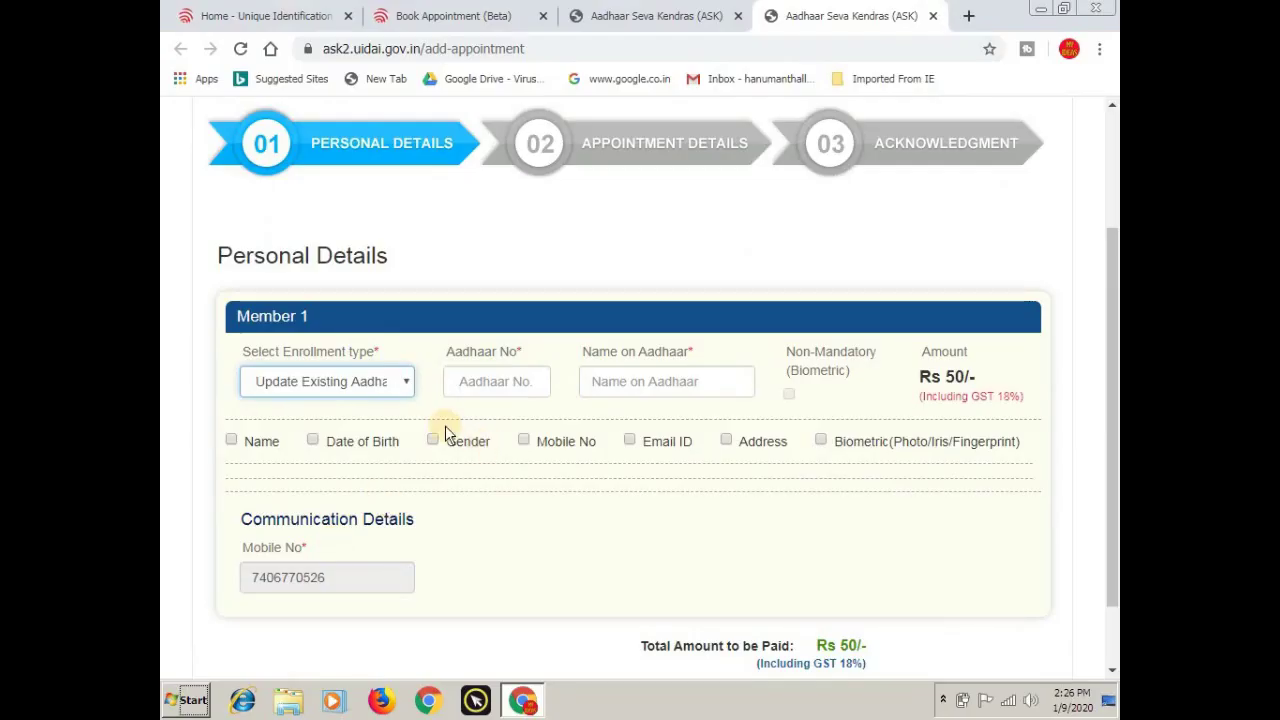
{"action": "left_click", "coordinate": [483, 388]}
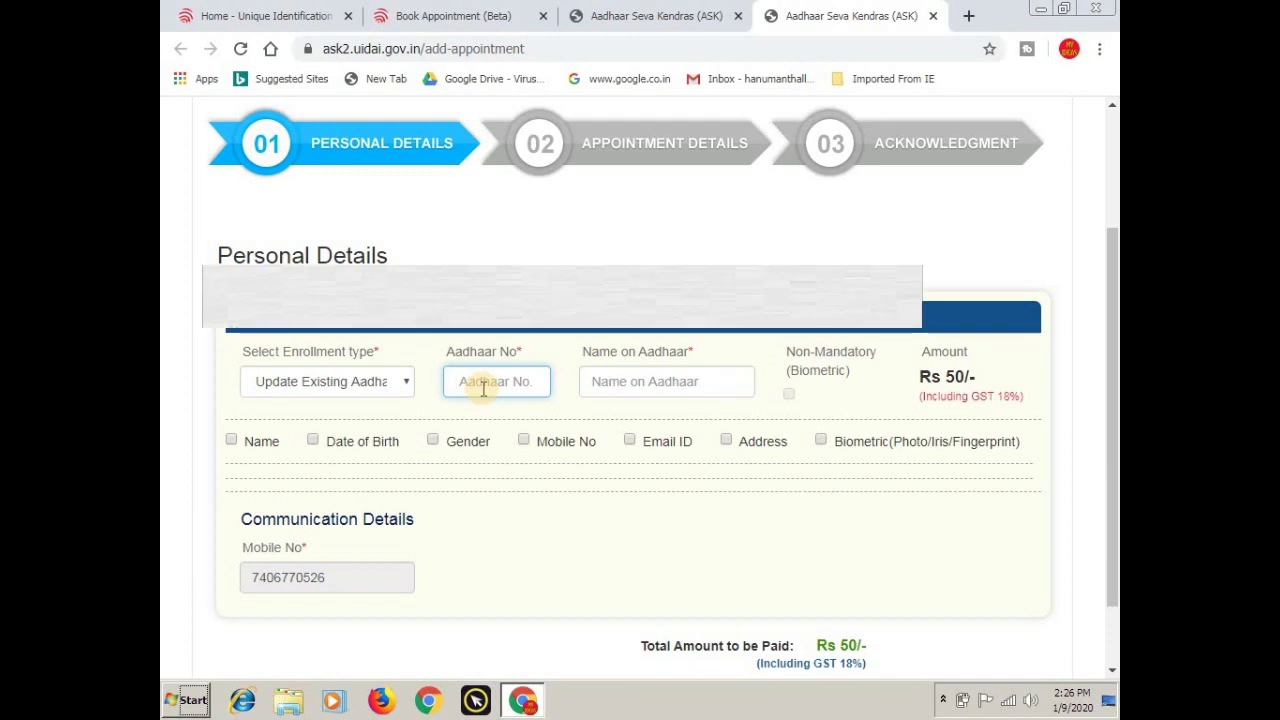
{"action": "scroll", "coordinate": [531, 451], "scroll_direction": "down", "scroll_amount": 1}
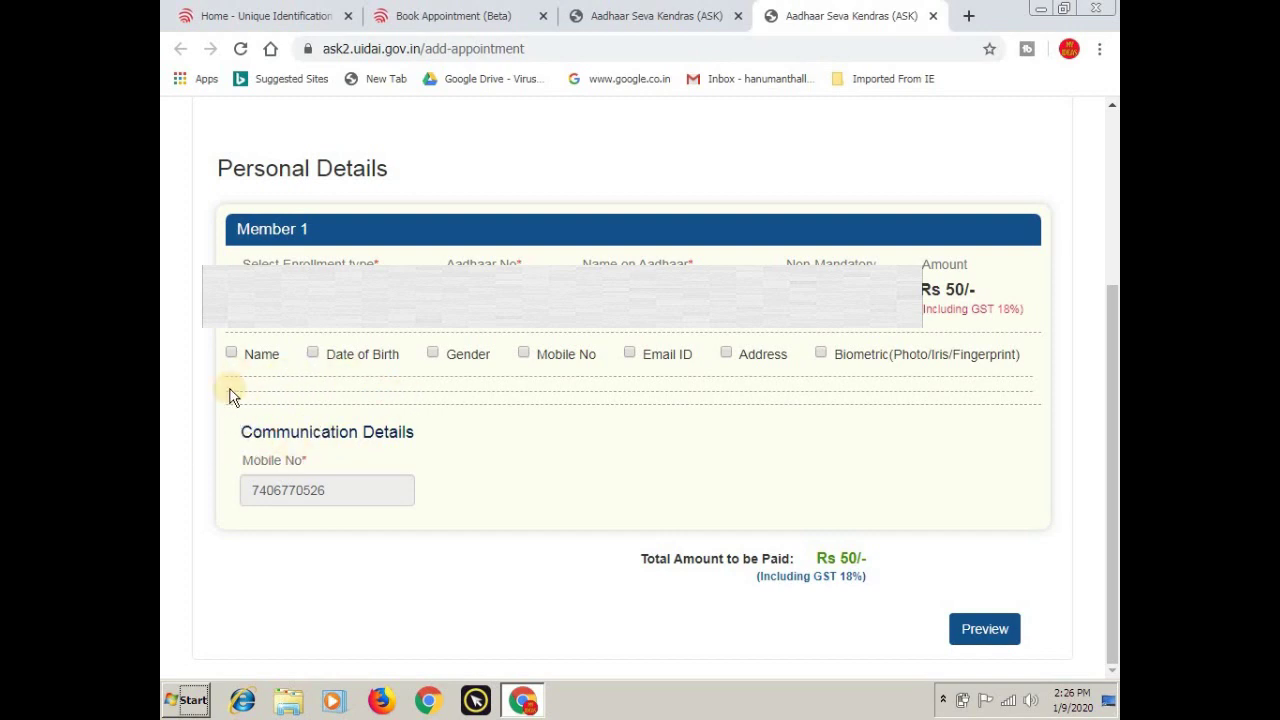
Step: Mark Name, Mobile No and Date of Birth for update, then enter the new full name
{"action": "left_click", "coordinate": [231, 354]}
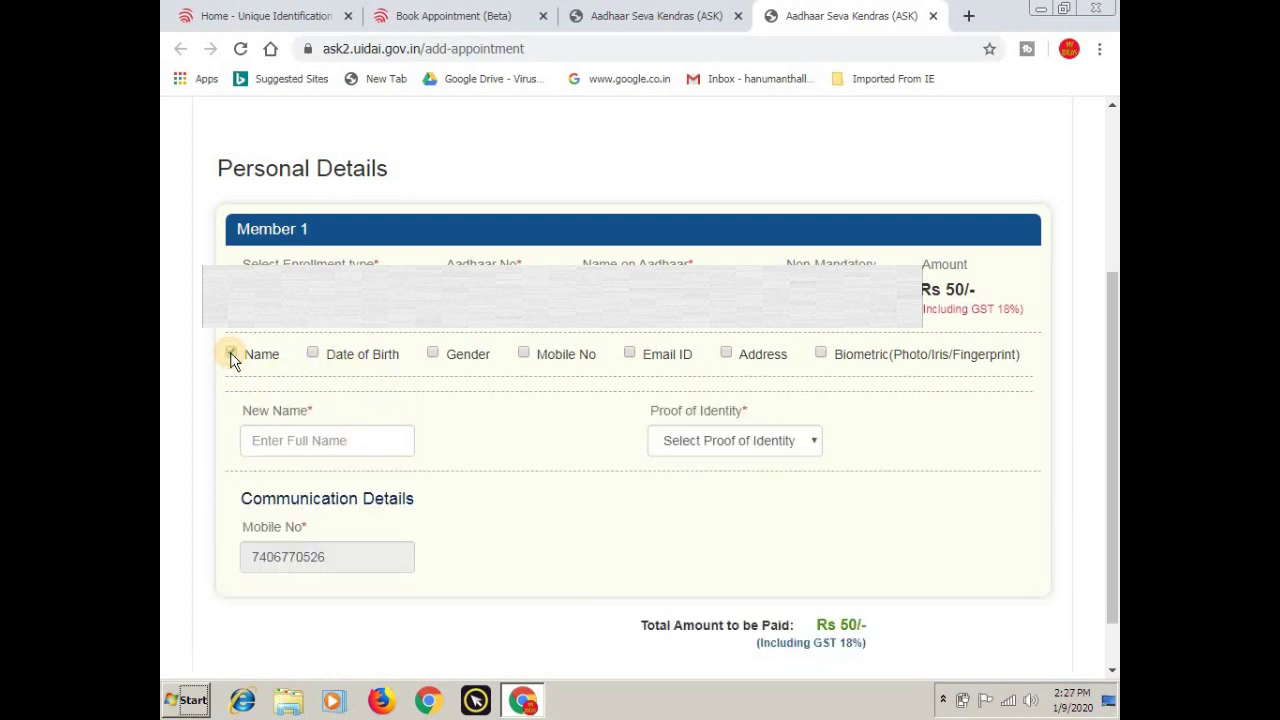
{"action": "left_click", "coordinate": [525, 354]}
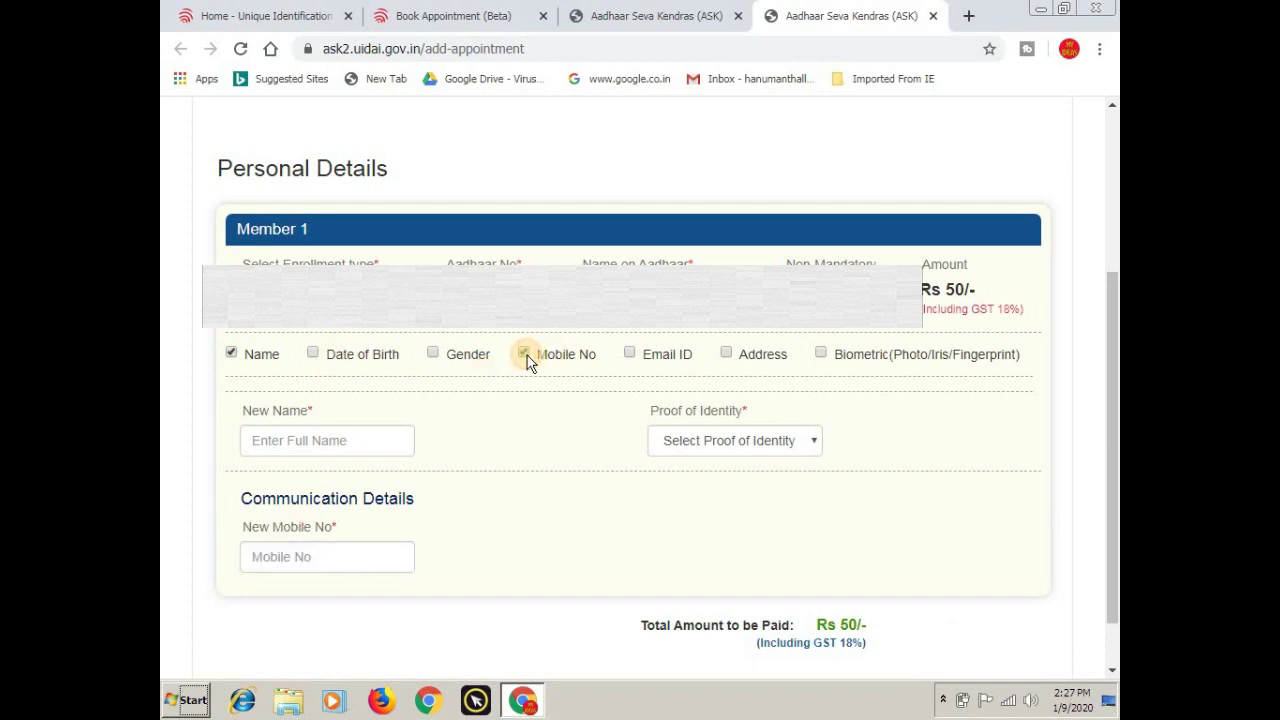
{"action": "left_click", "coordinate": [312, 355]}
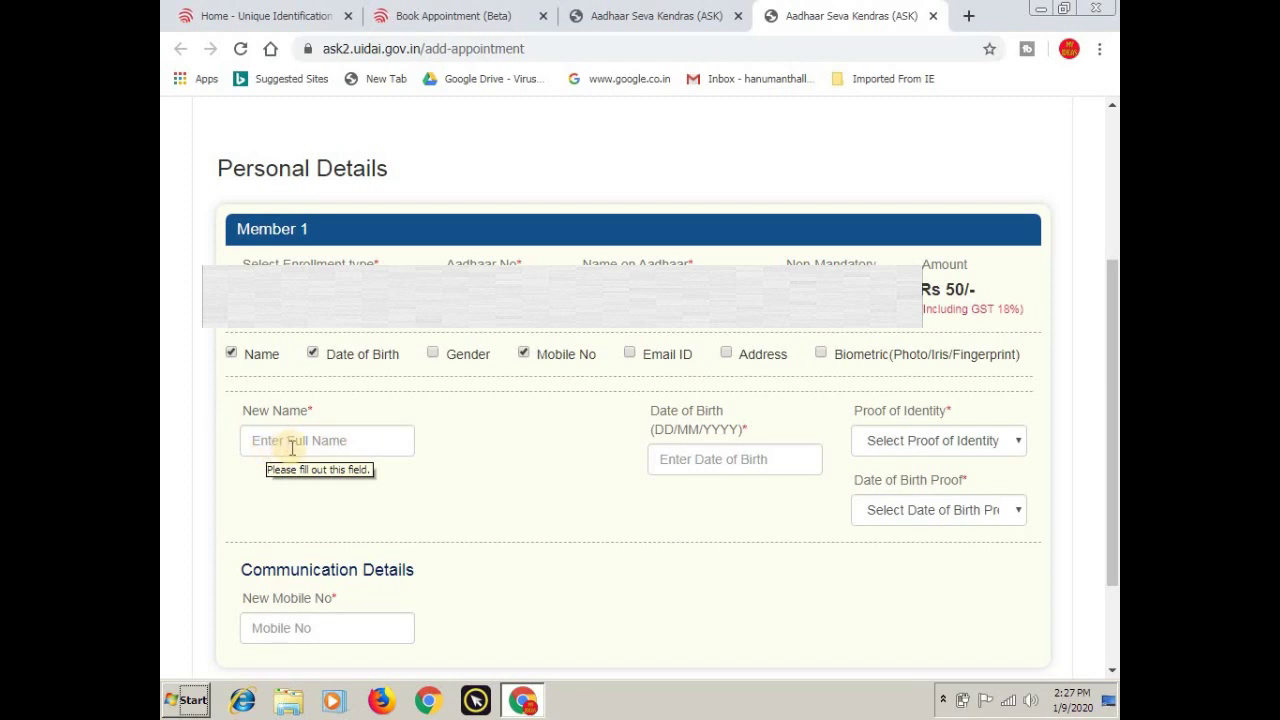
{"action": "left_click", "coordinate": [343, 441]}
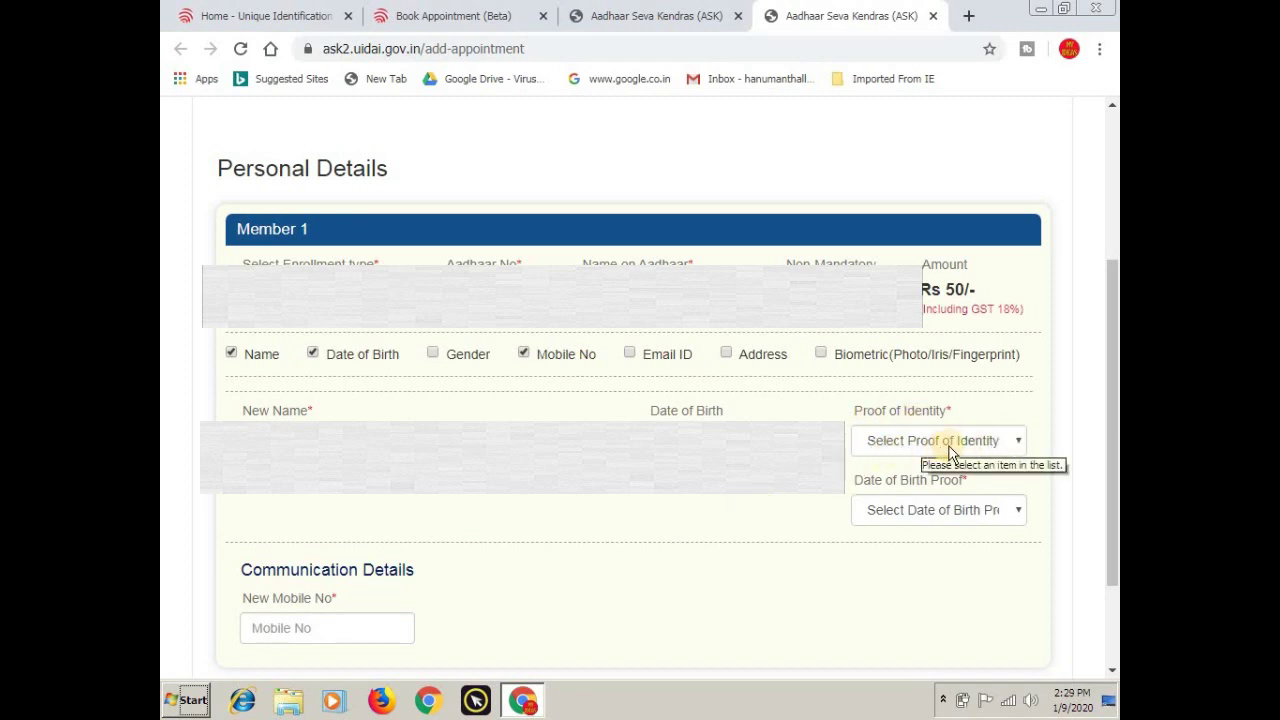
Step: Choose PAN Card as both Proof of Identity and Date of Birth Proof for Member 1
{"action": "left_click", "coordinate": [995, 441]}
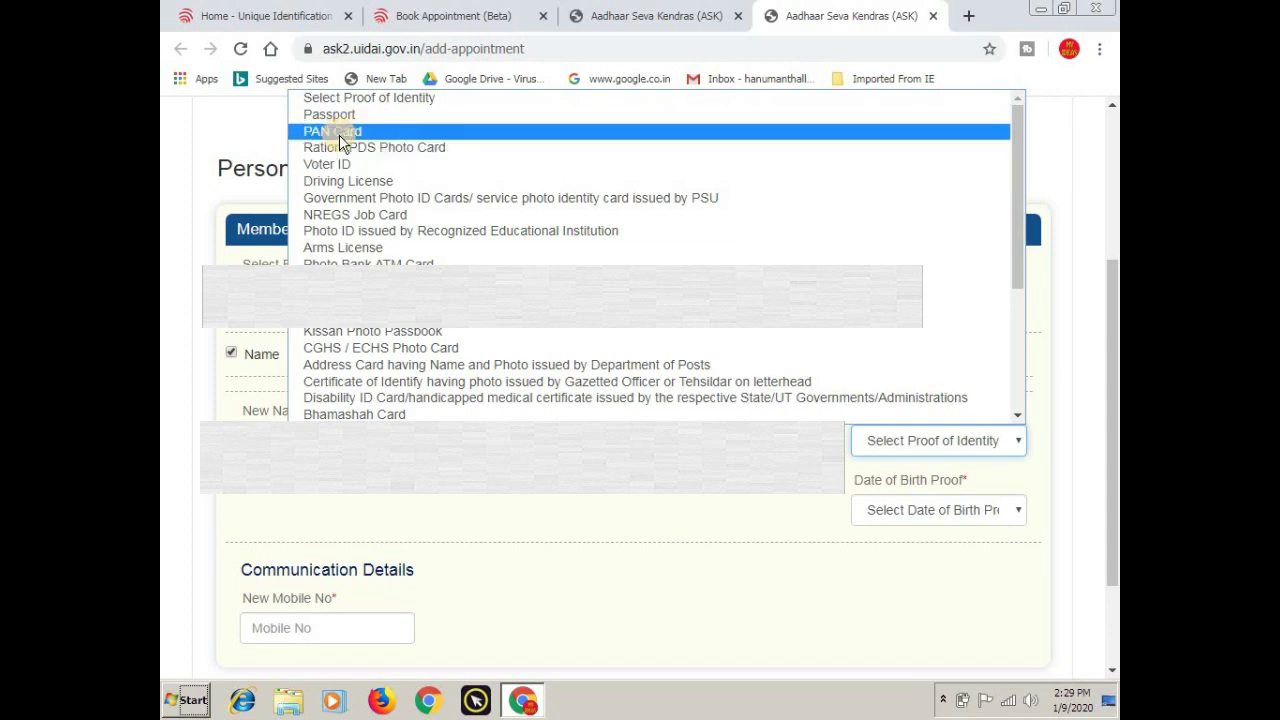
{"action": "left_click", "coordinate": [339, 134]}
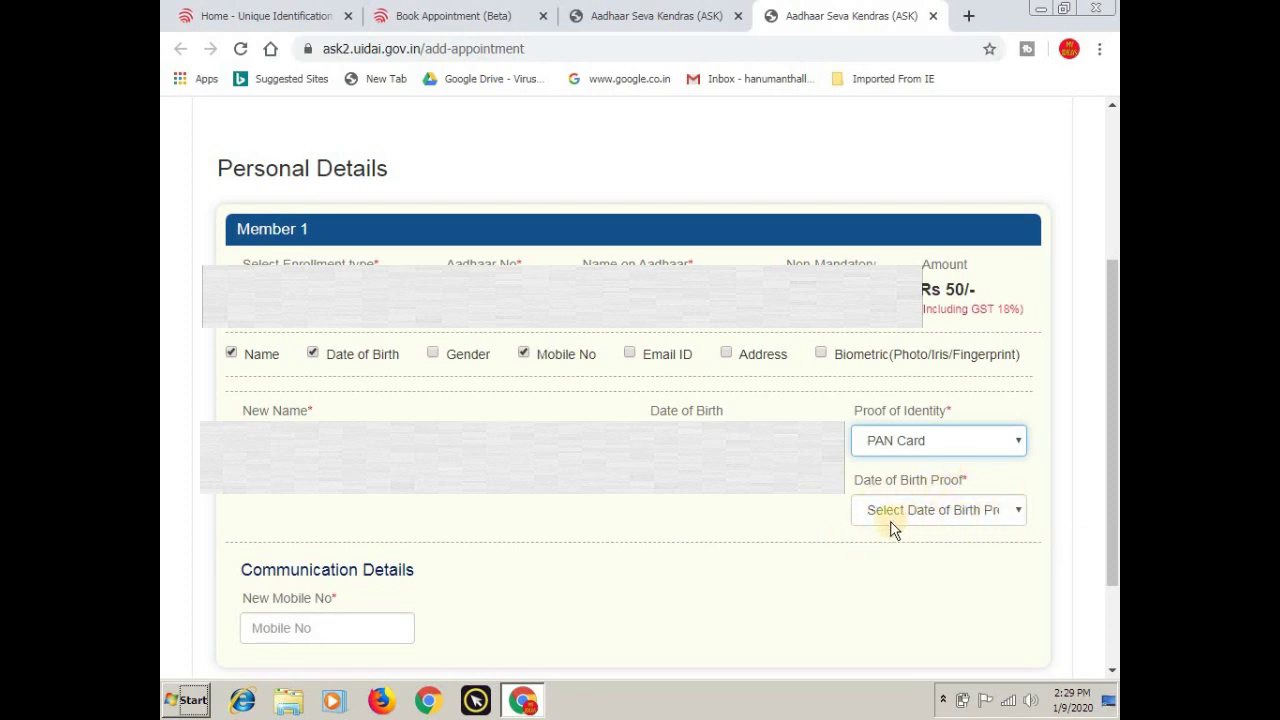
{"action": "left_click", "coordinate": [958, 515]}
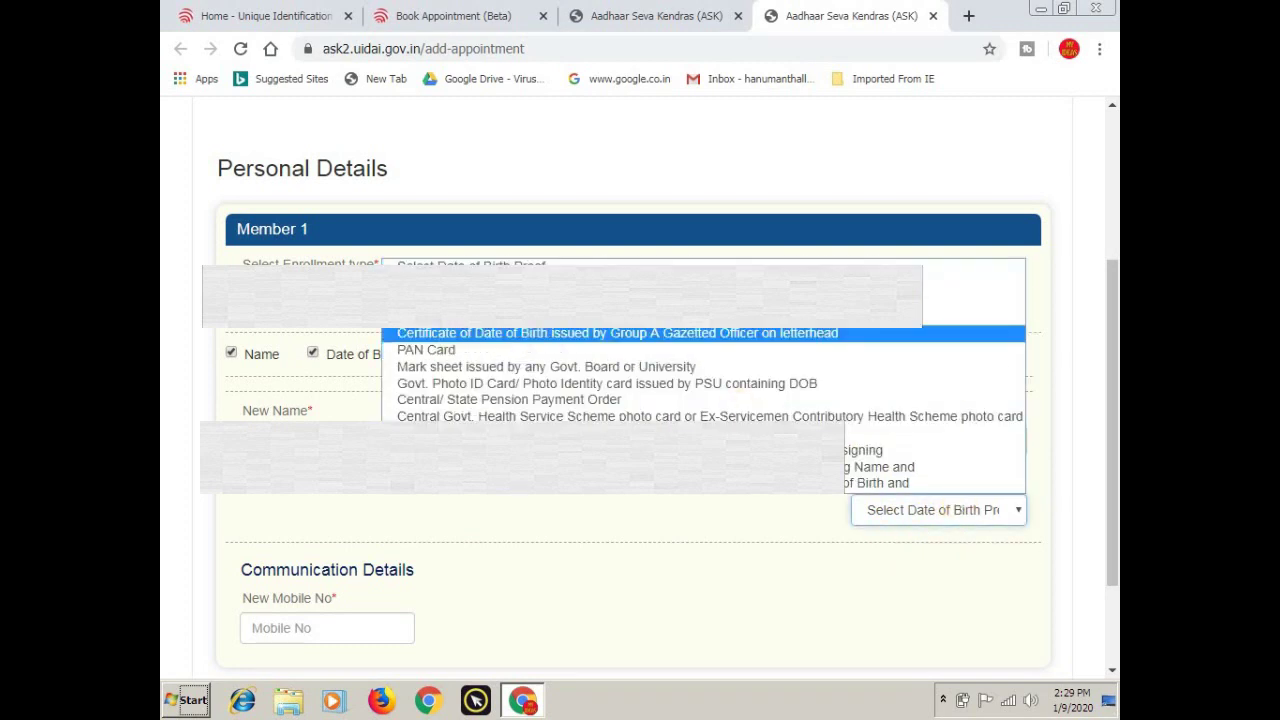
{"action": "left_click", "coordinate": [440, 351]}
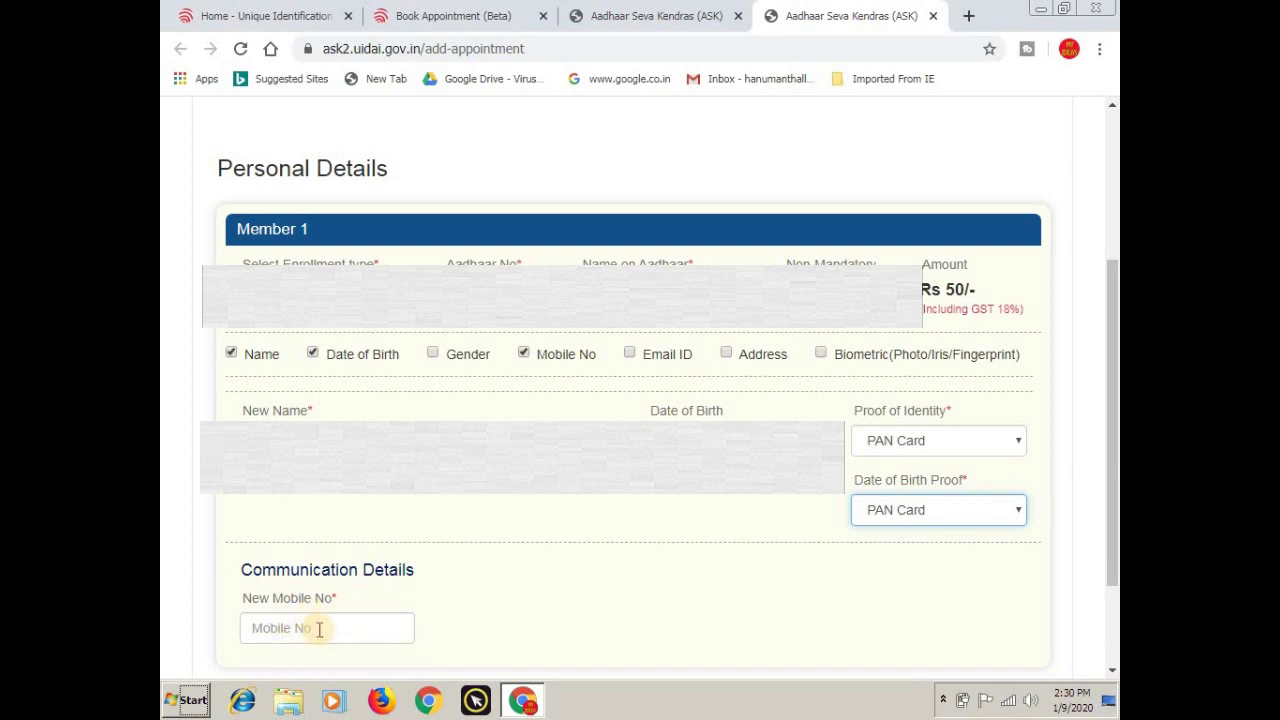
Step: Enter the new mobile number and verify it with the one-time code sent to it
{"action": "left_click", "coordinate": [318, 629]}
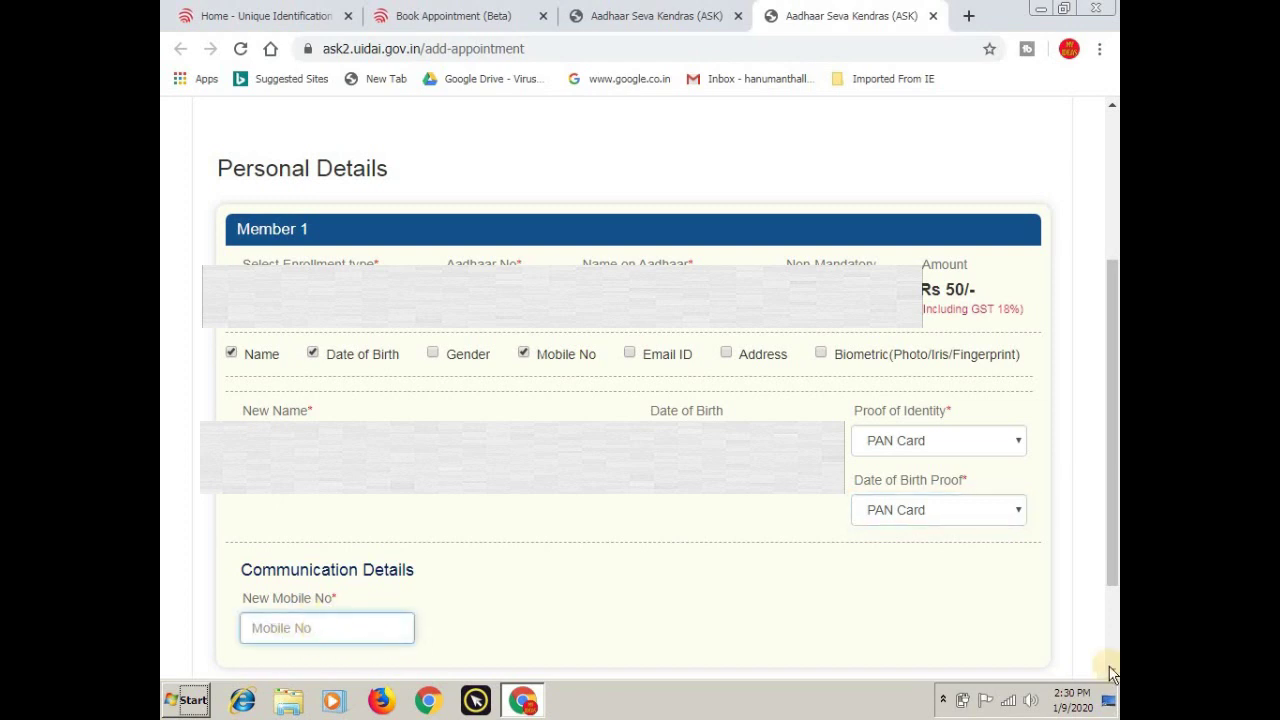
{"action": "scroll", "coordinate": [897, 650], "scroll_direction": "down", "scroll_amount": 3}
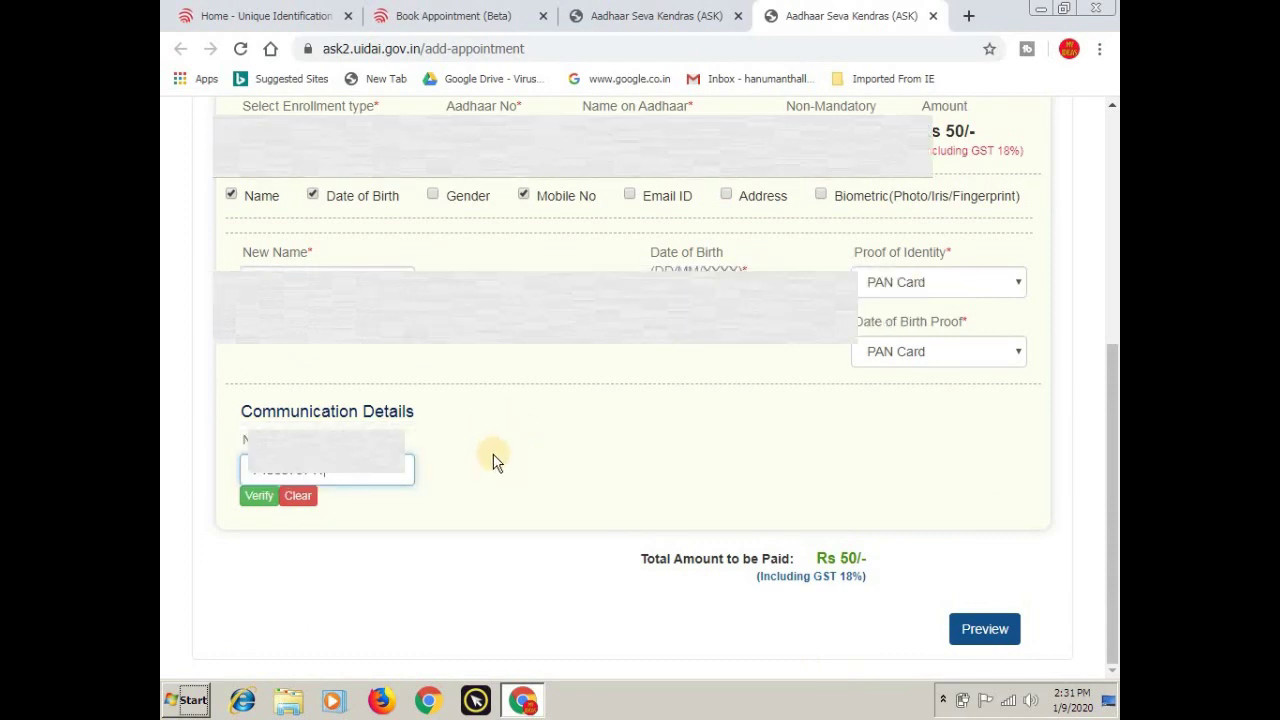
{"action": "left_click", "coordinate": [259, 511]}
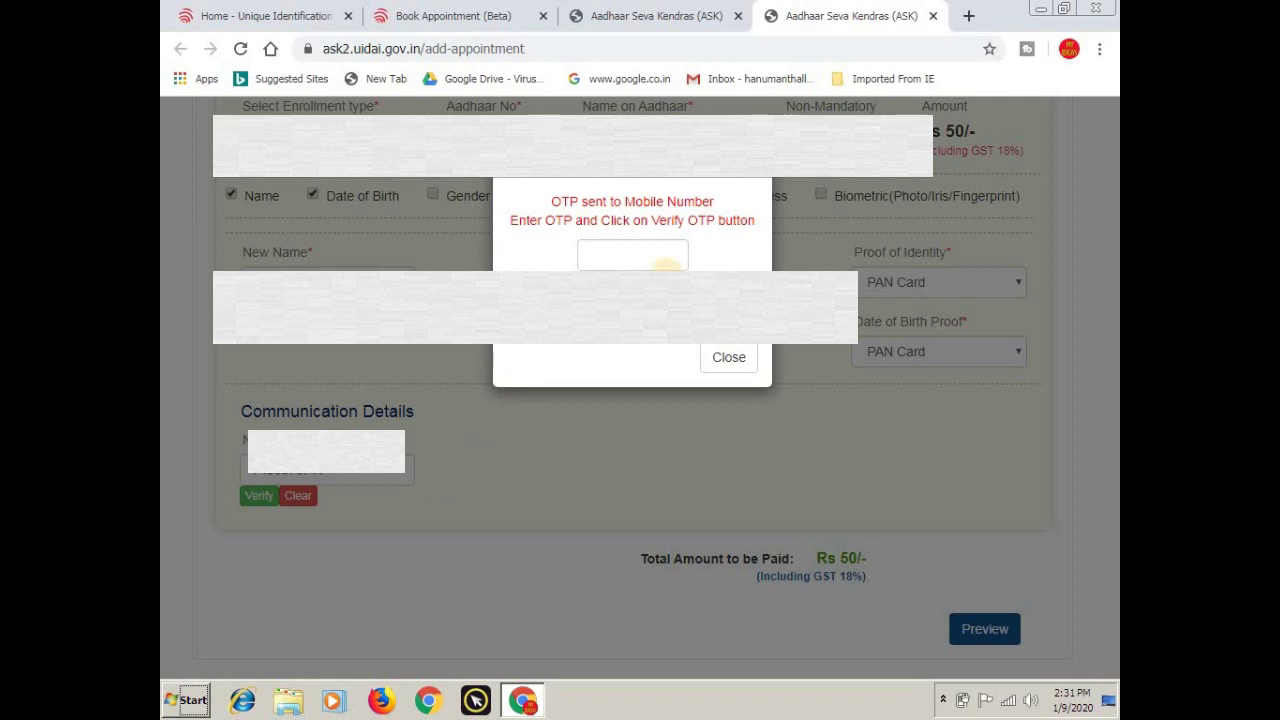
{"action": "left_click", "coordinate": [612, 259]}
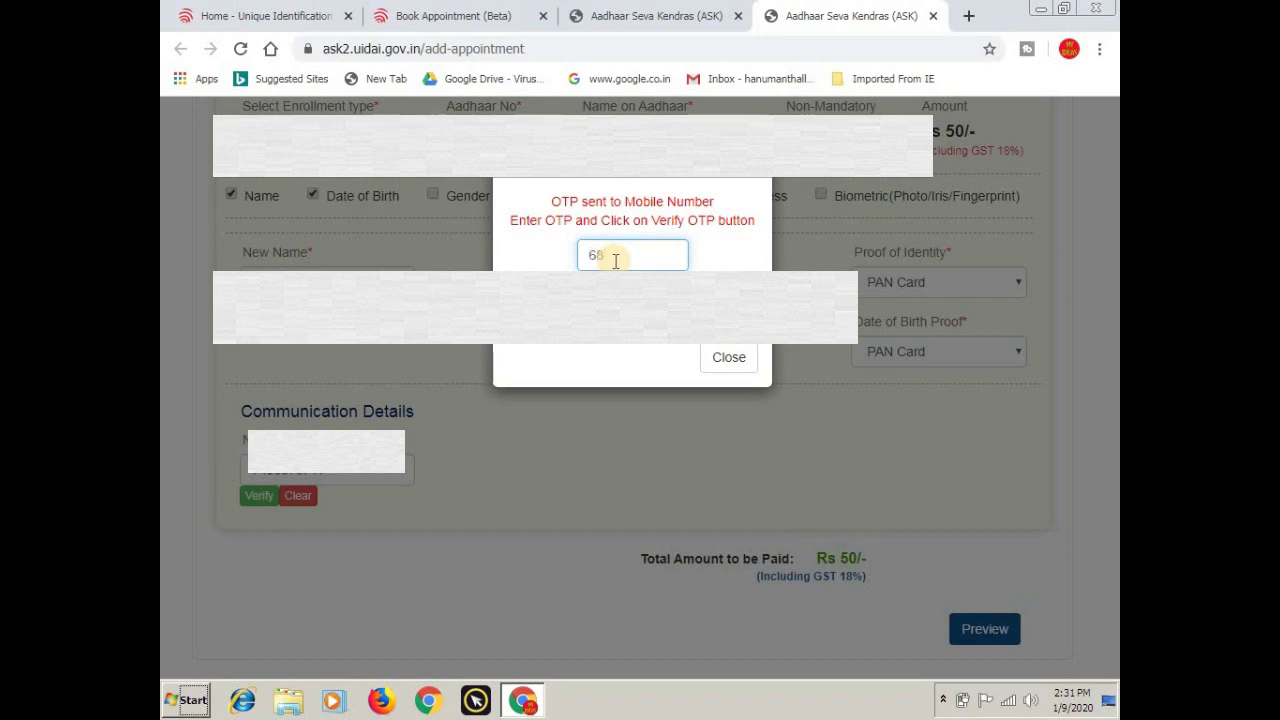
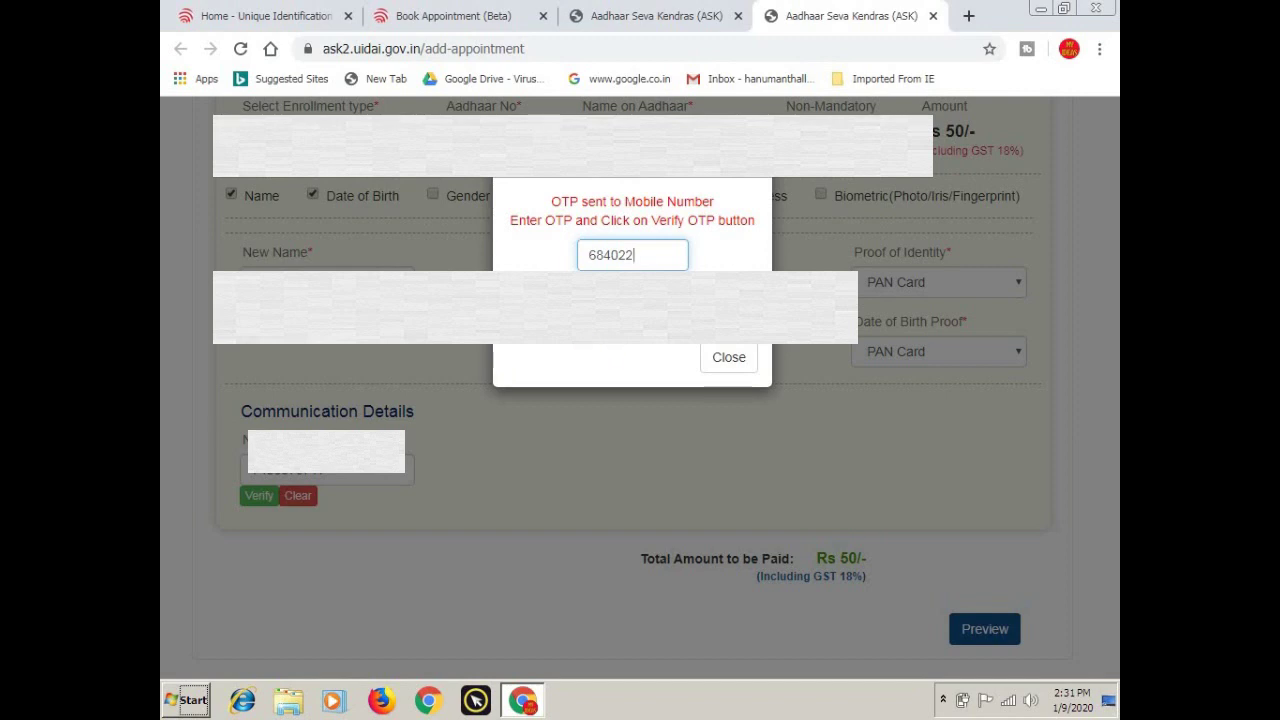
{"action": "key", "text": "Return"}
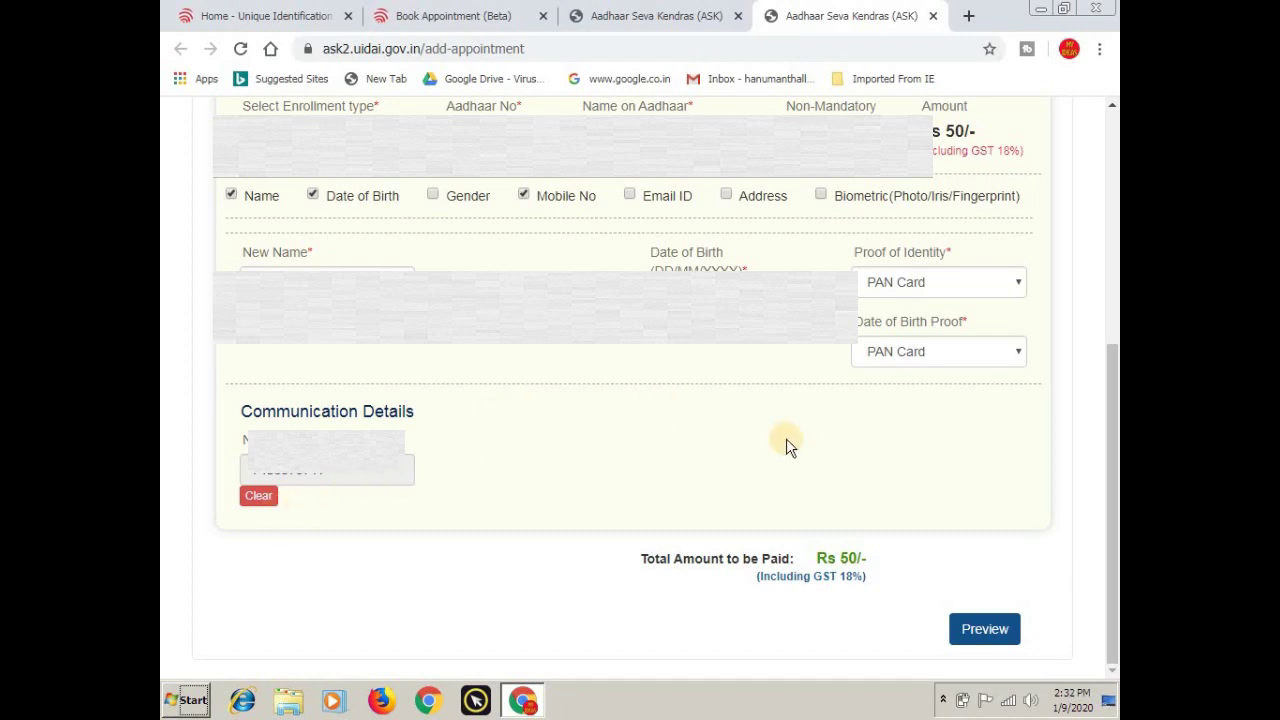
Step: Preview Member 1's update request showing the Rs 50/- fee and PAN Card proofs
{"action": "left_click", "coordinate": [985, 629]}
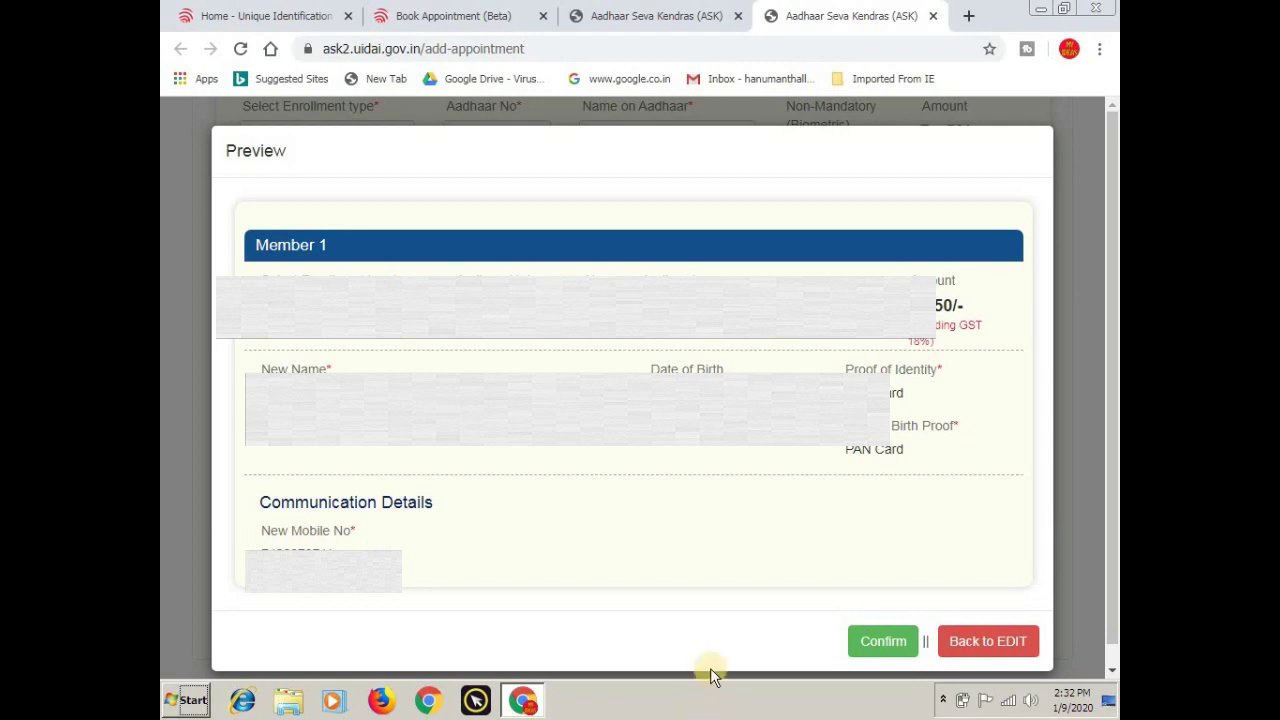
Step: Confirm the preview and choose Karnataka state, Hubli city and Hubli branch for the appointment
{"action": "left_click", "coordinate": [889, 652]}
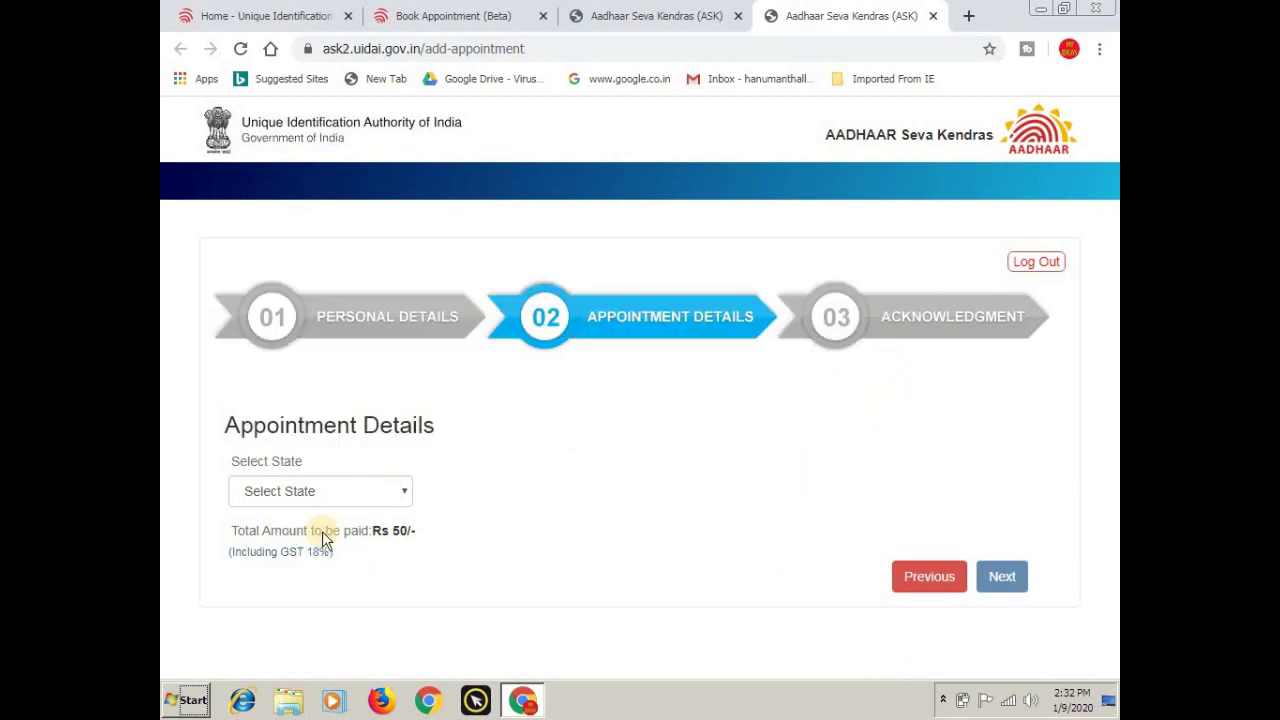
{"action": "left_click", "coordinate": [360, 495]}
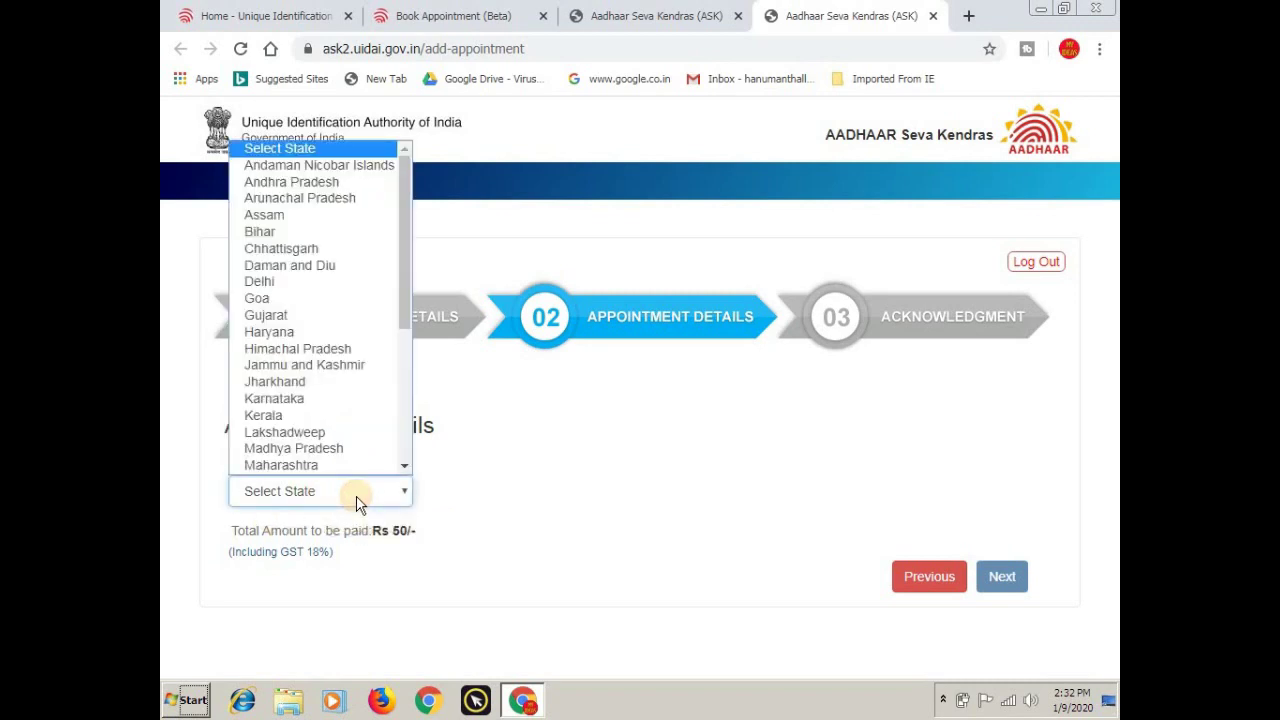
{"action": "scroll", "coordinate": [330, 410], "scroll_direction": "down", "scroll_amount": 1}
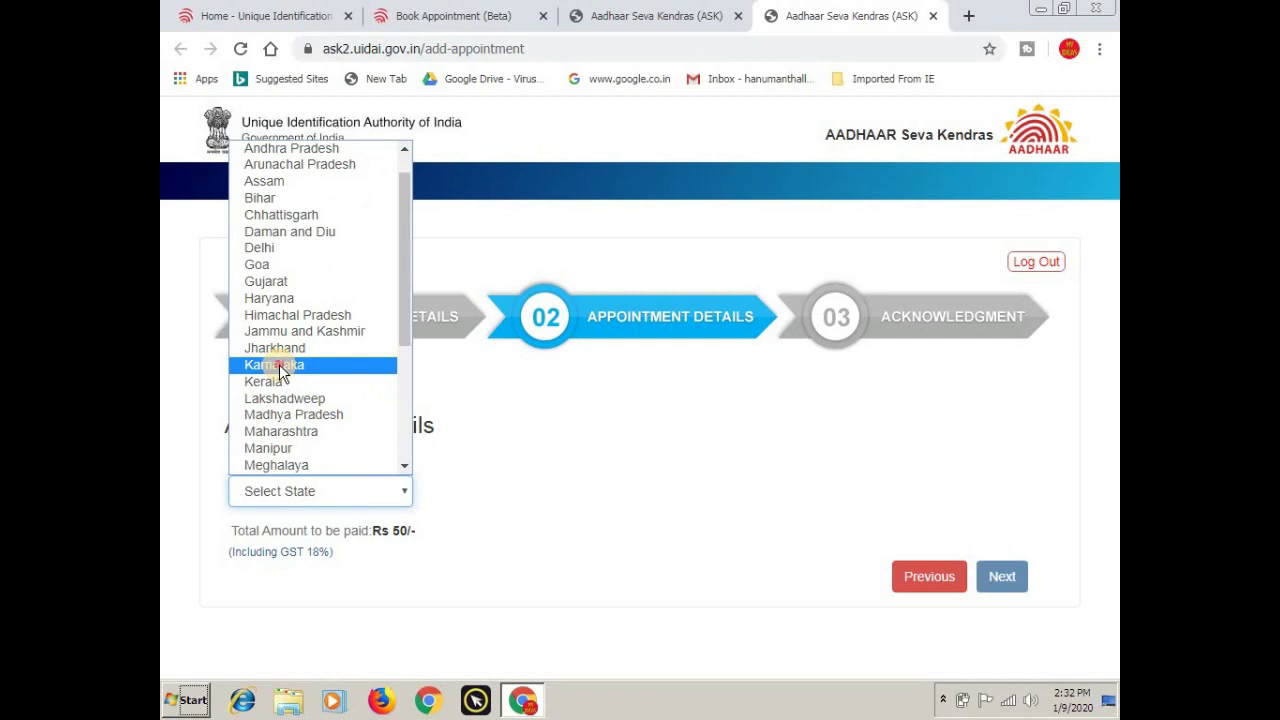
{"action": "left_click", "coordinate": [279, 364]}
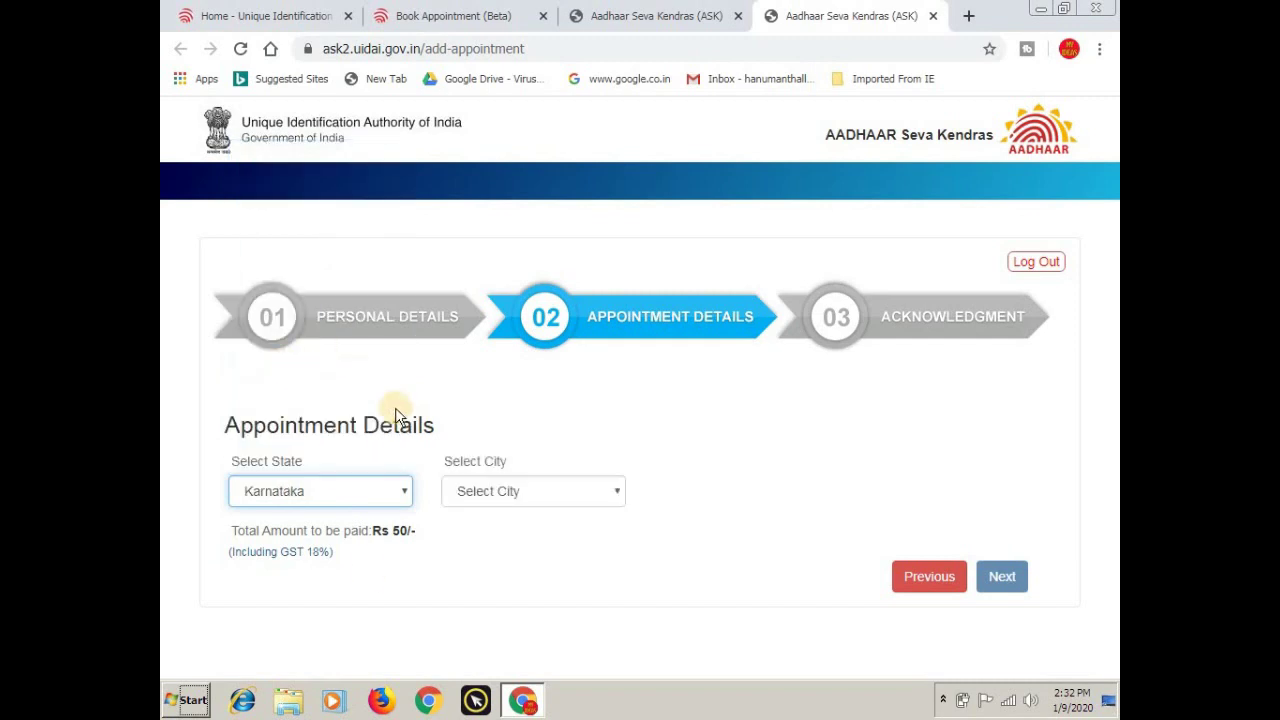
{"action": "left_click", "coordinate": [535, 494]}
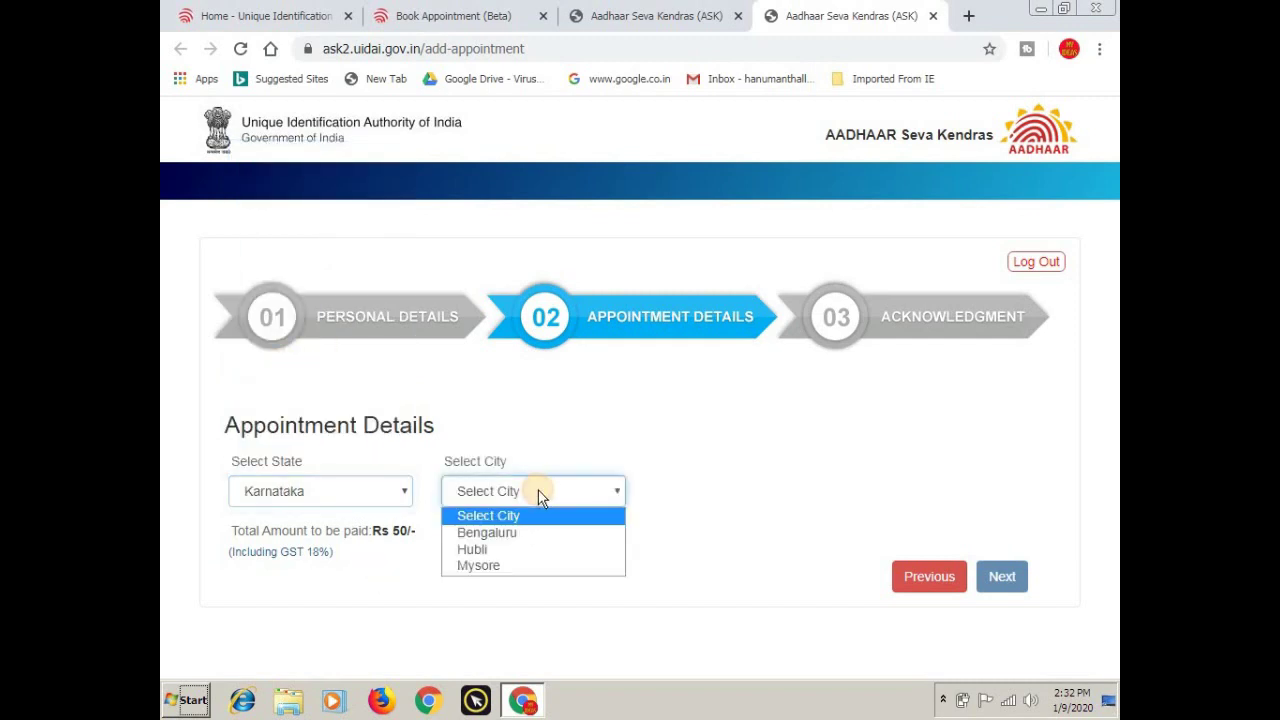
{"action": "left_click", "coordinate": [495, 549]}
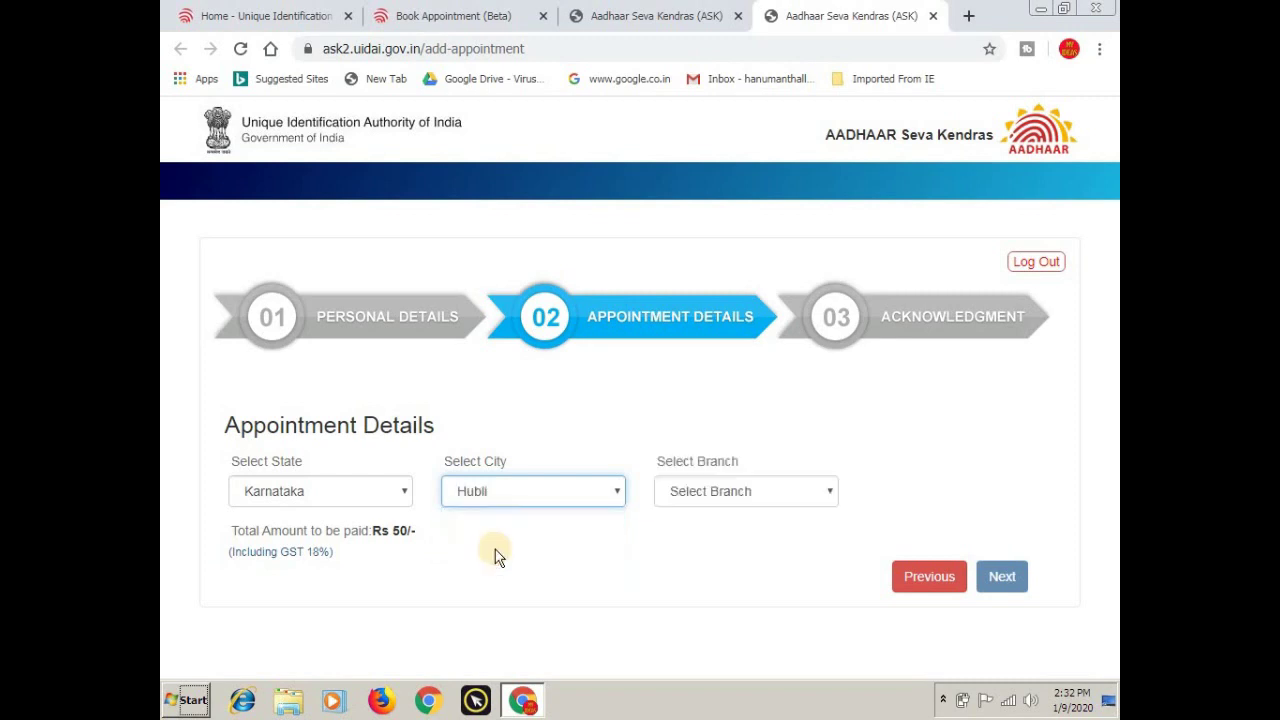
{"action": "left_click", "coordinate": [777, 493]}
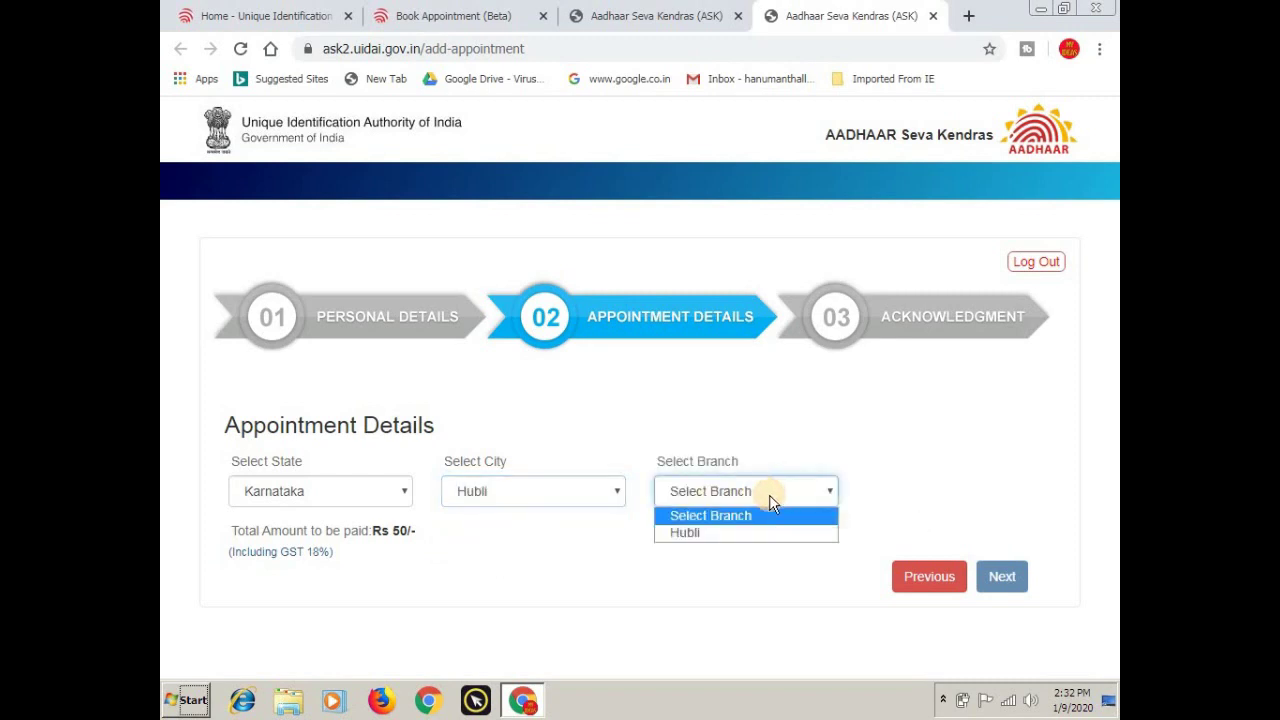
{"action": "left_click", "coordinate": [702, 534]}
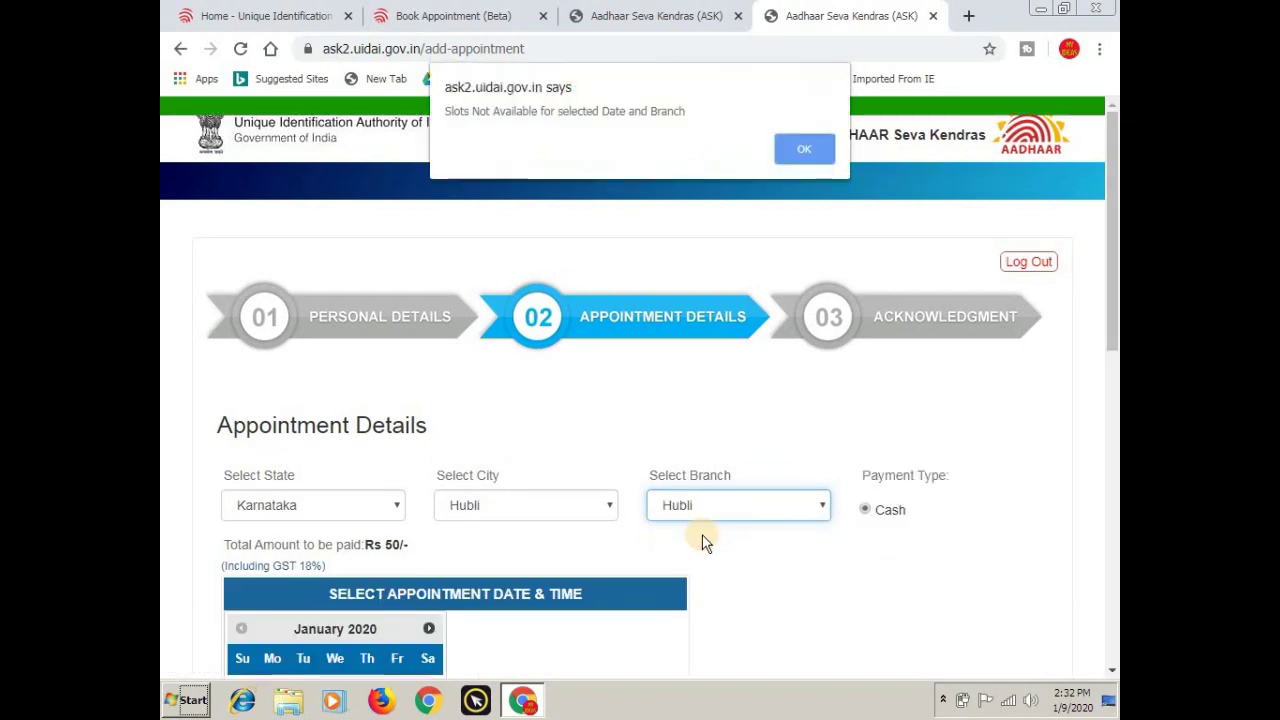
Step: Pick 13 January 2020 in the Hubli branch calendar, dismissing the two no-slots warnings
{"action": "left_click", "coordinate": [820, 148]}
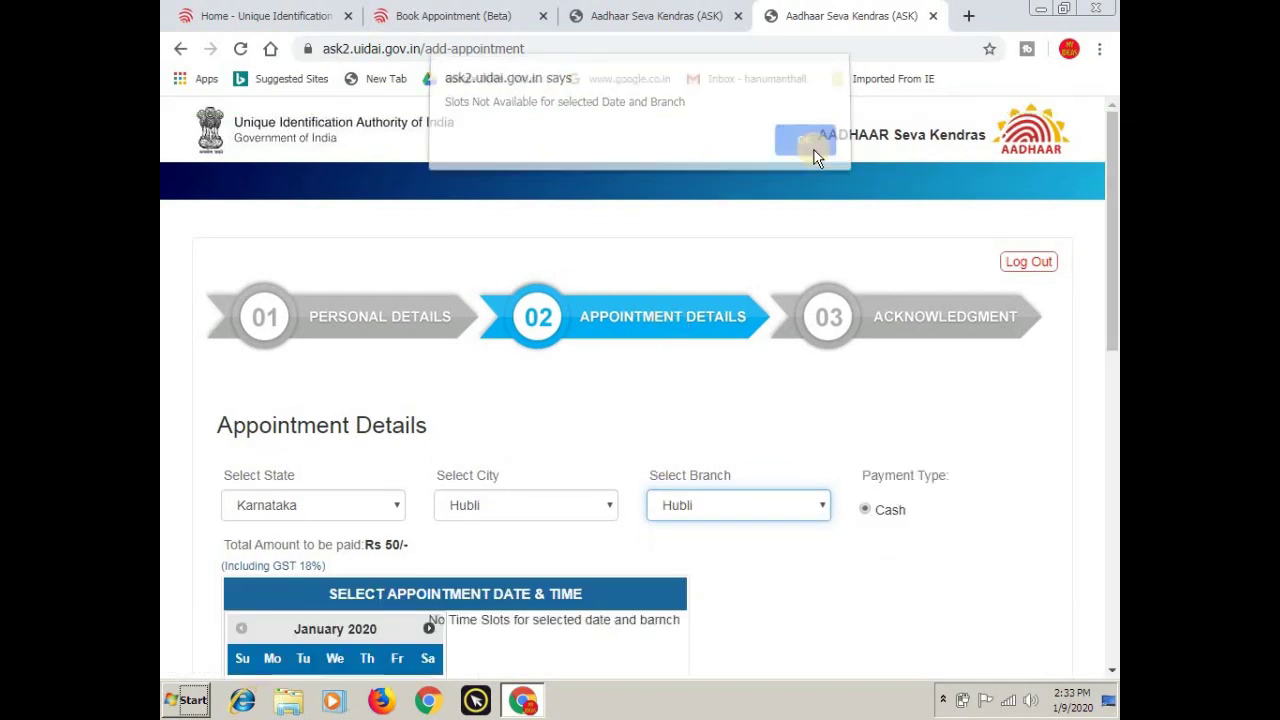
{"action": "left_click", "coordinate": [1112, 672]}
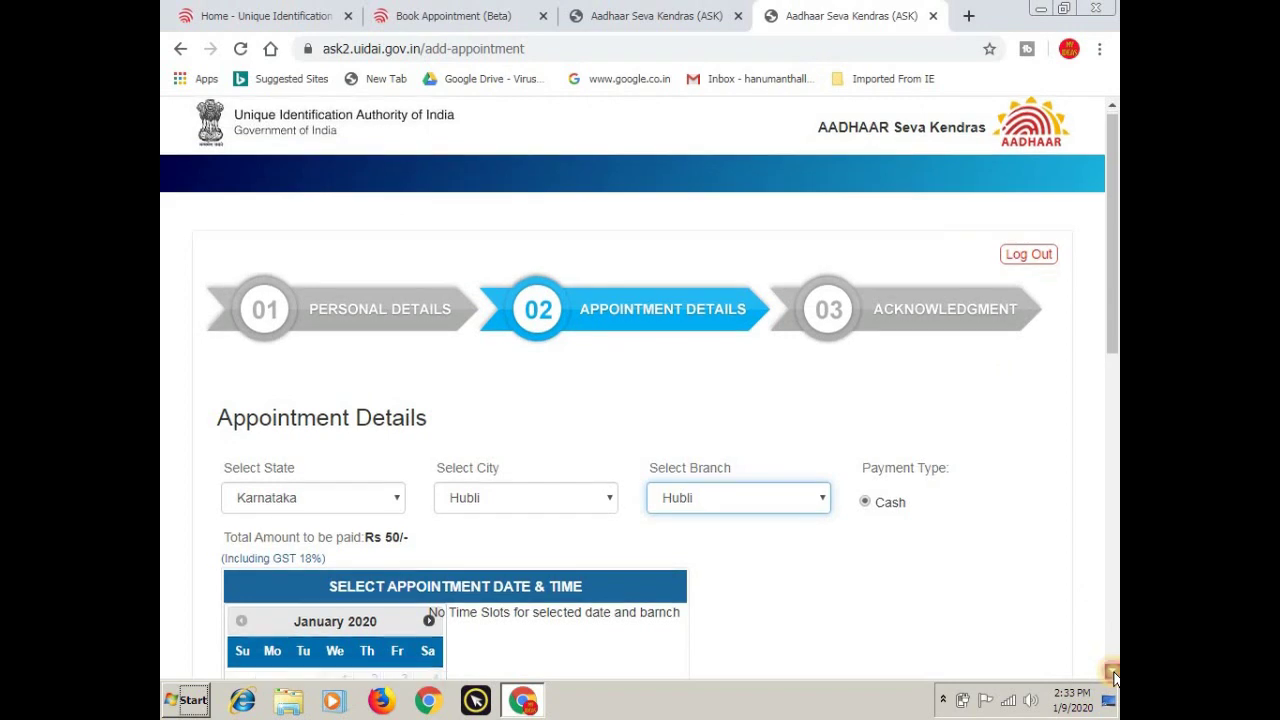
{"action": "left_click", "coordinate": [1112, 674]}
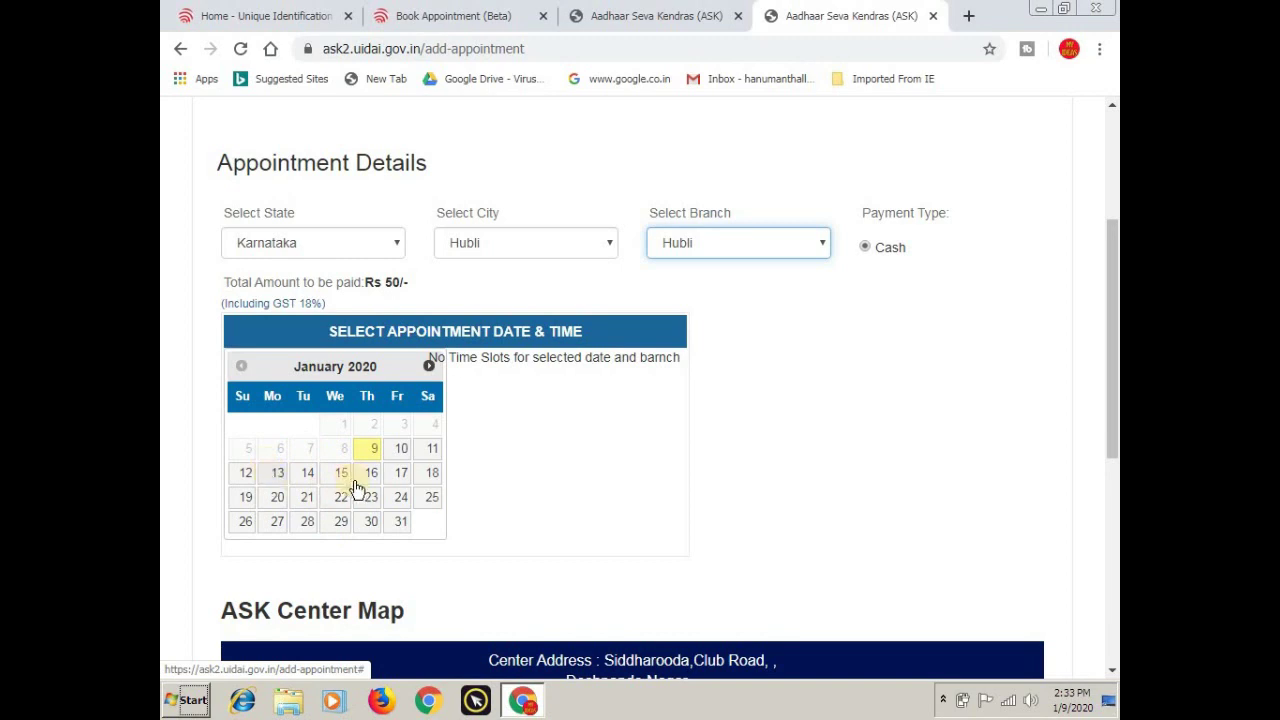
{"action": "left_click", "coordinate": [281, 485]}
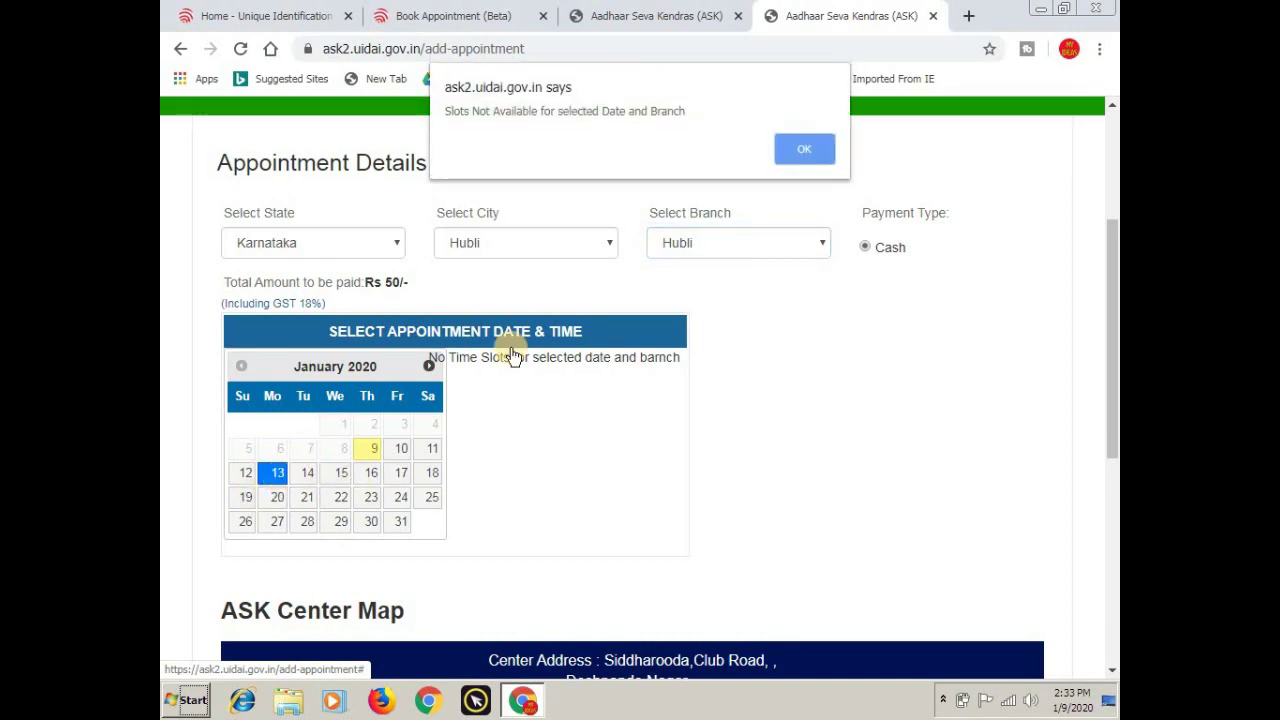
{"action": "left_click", "coordinate": [791, 152]}
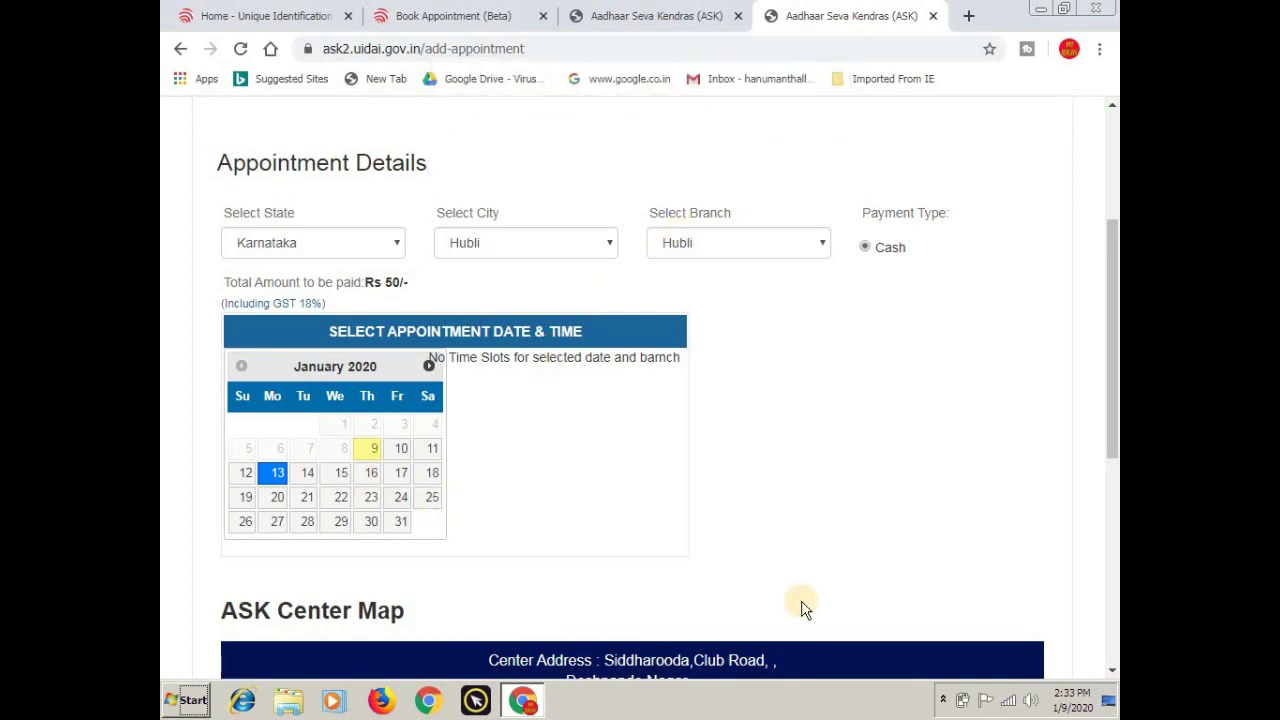
{"action": "left_click", "coordinate": [1112, 671]}
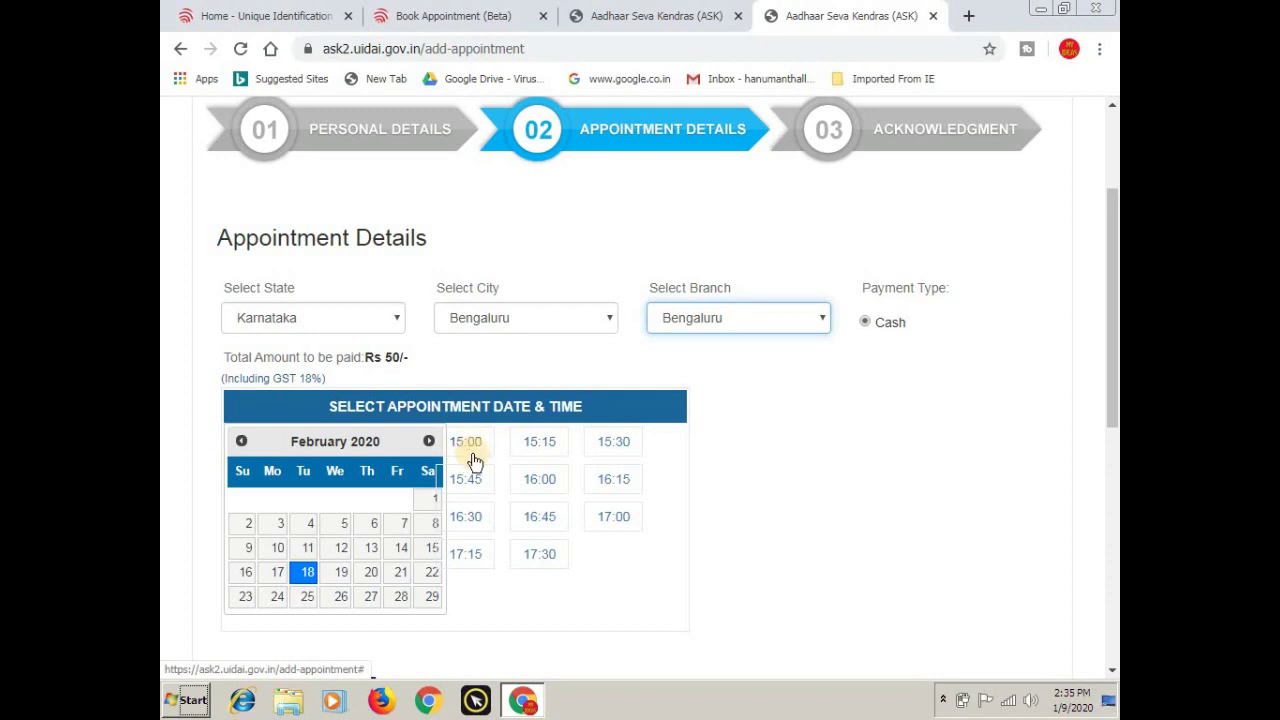
Step: Book the 15:00 time slot for the Bengaluru branch appointment
{"action": "left_click", "coordinate": [475, 461]}
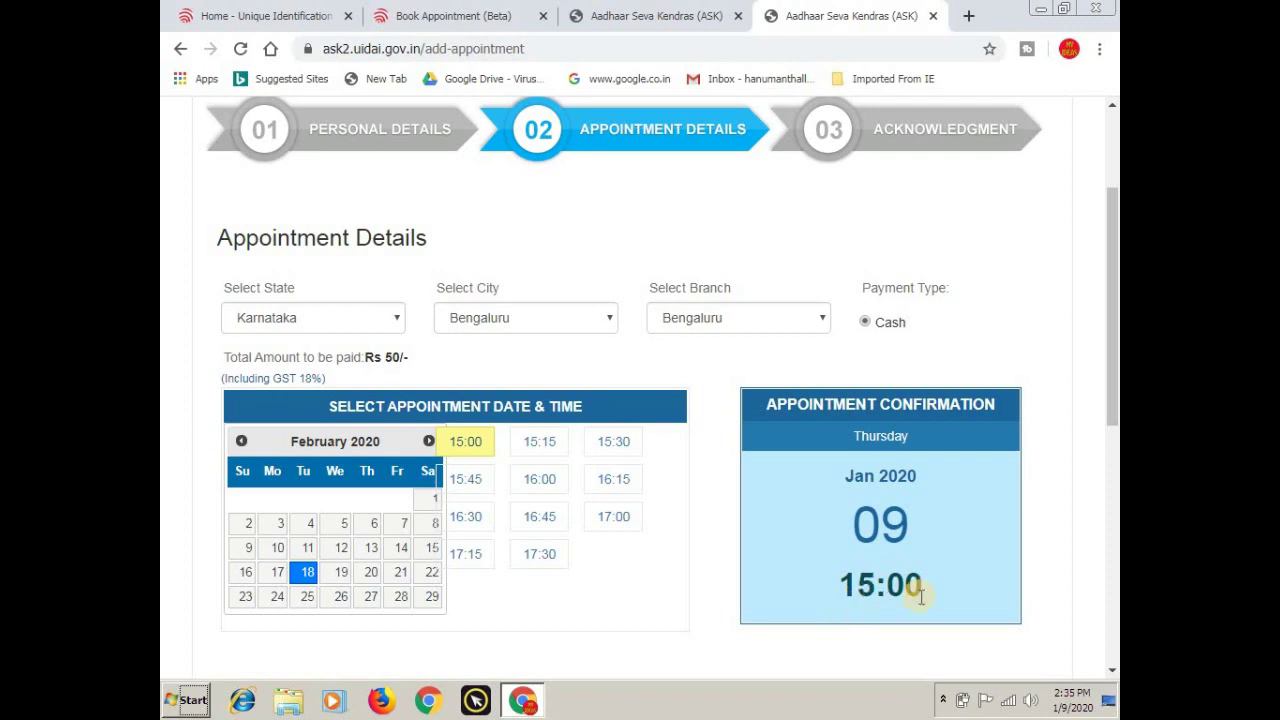
Step: Submit the Bengaluru appointment booking form and acknowledge the Your Appointment Fixed alert
{"action": "left_click", "coordinate": [1113, 673]}
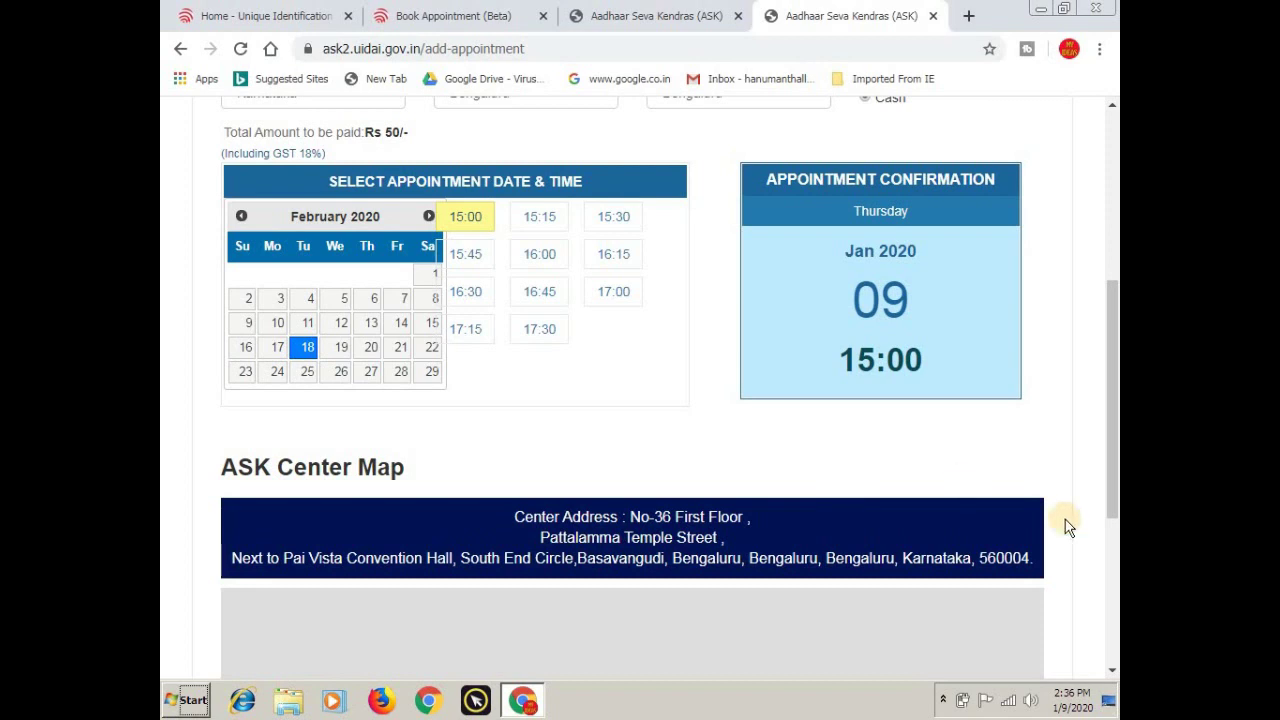
{"action": "left_click", "coordinate": [1112, 671]}
{"action": "left_click", "coordinate": [1112, 675]}
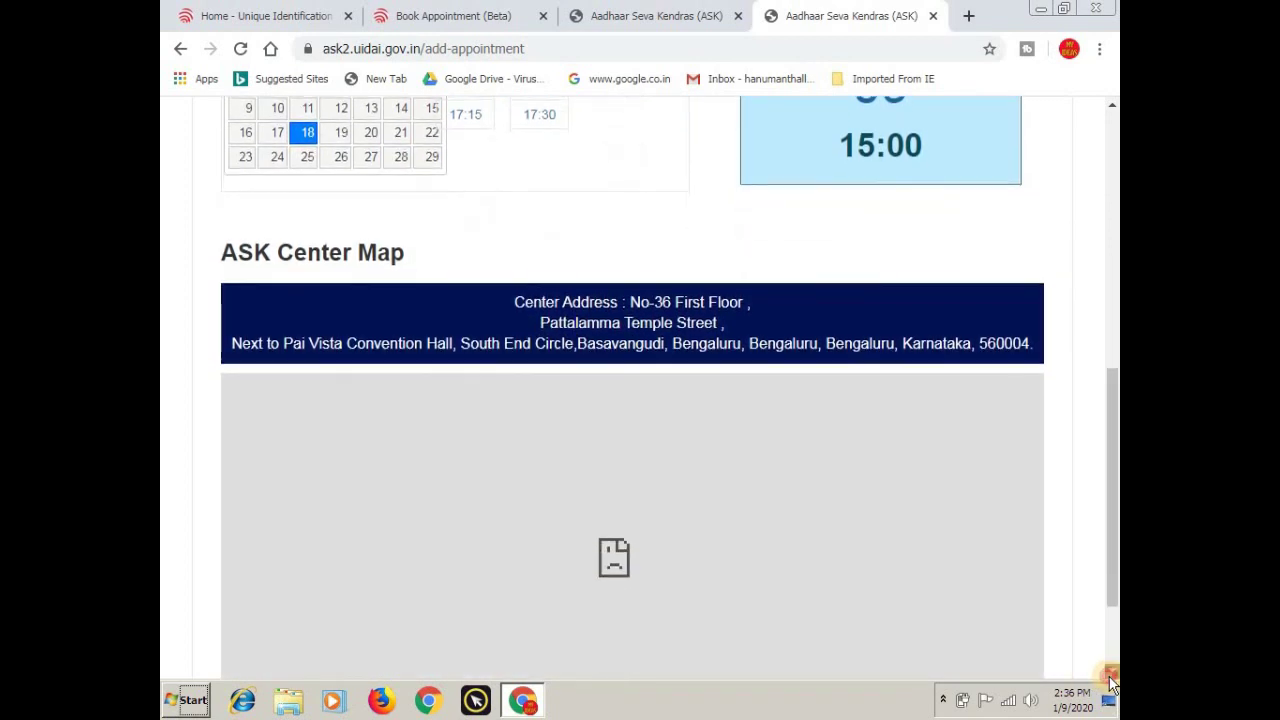
{"action": "left_click", "coordinate": [1112, 675]}
{"action": "left_click", "coordinate": [1112, 105]}
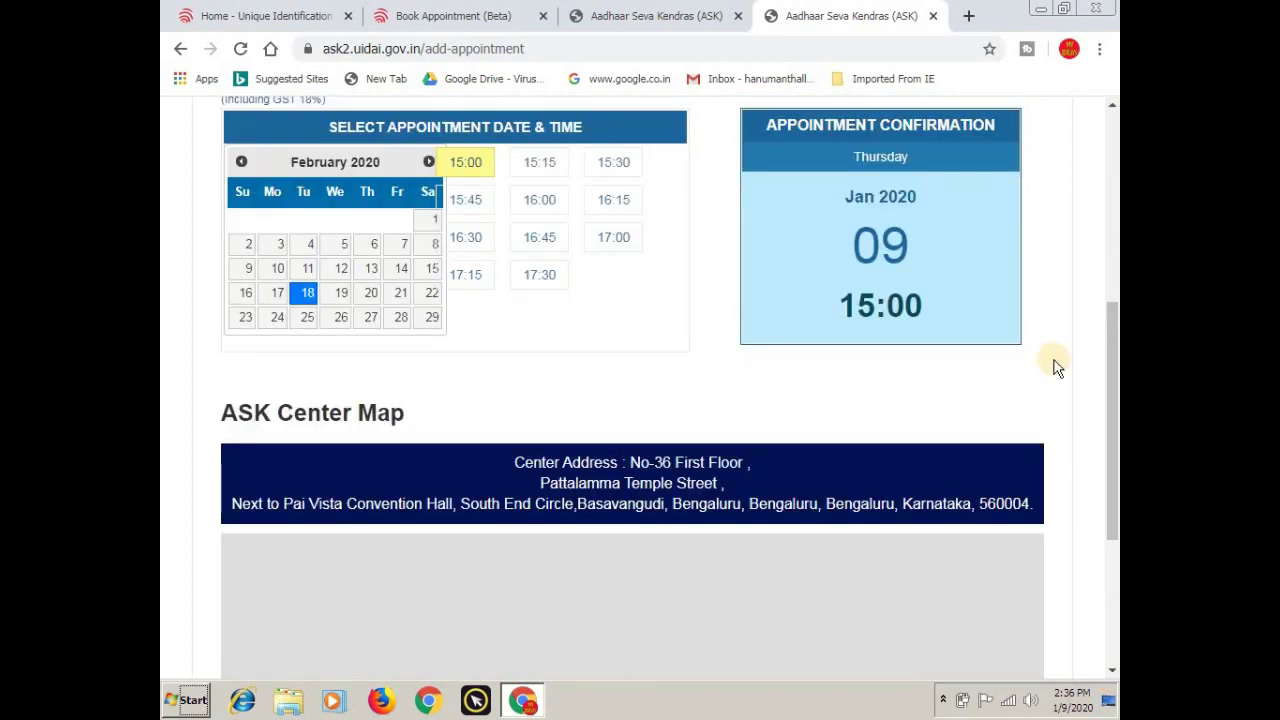
{"action": "left_click", "coordinate": [1112, 672]}
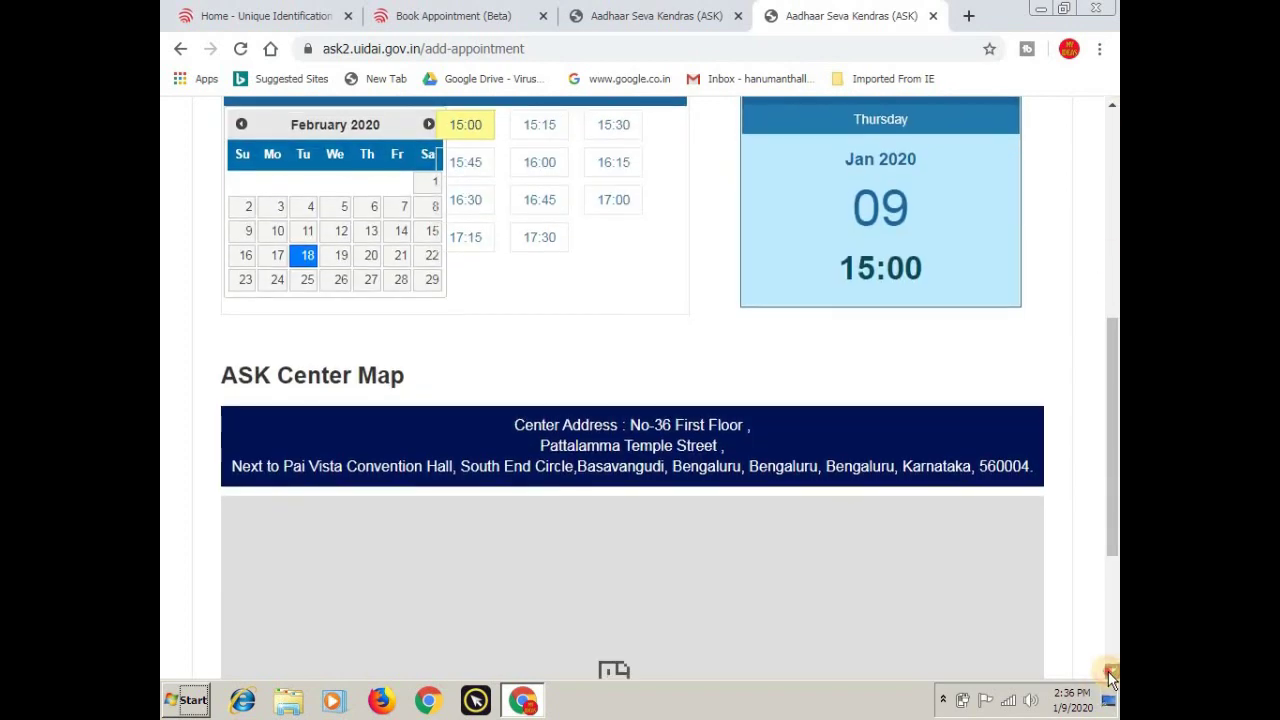
{"action": "left_click", "coordinate": [1112, 672]}
{"action": "left_click", "coordinate": [1004, 638]}
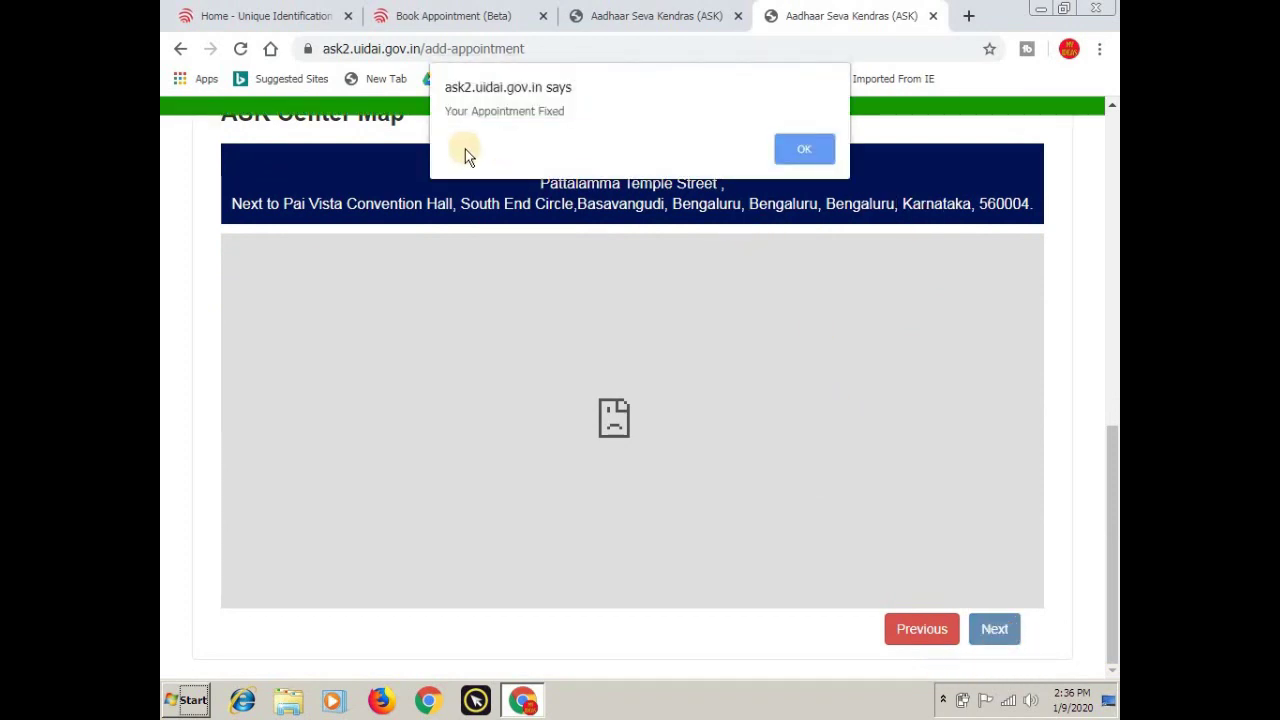
{"action": "left_click", "coordinate": [808, 151]}
{"action": "scroll", "coordinate": [808, 155], "scroll_direction": "down", "scroll_amount": 3}
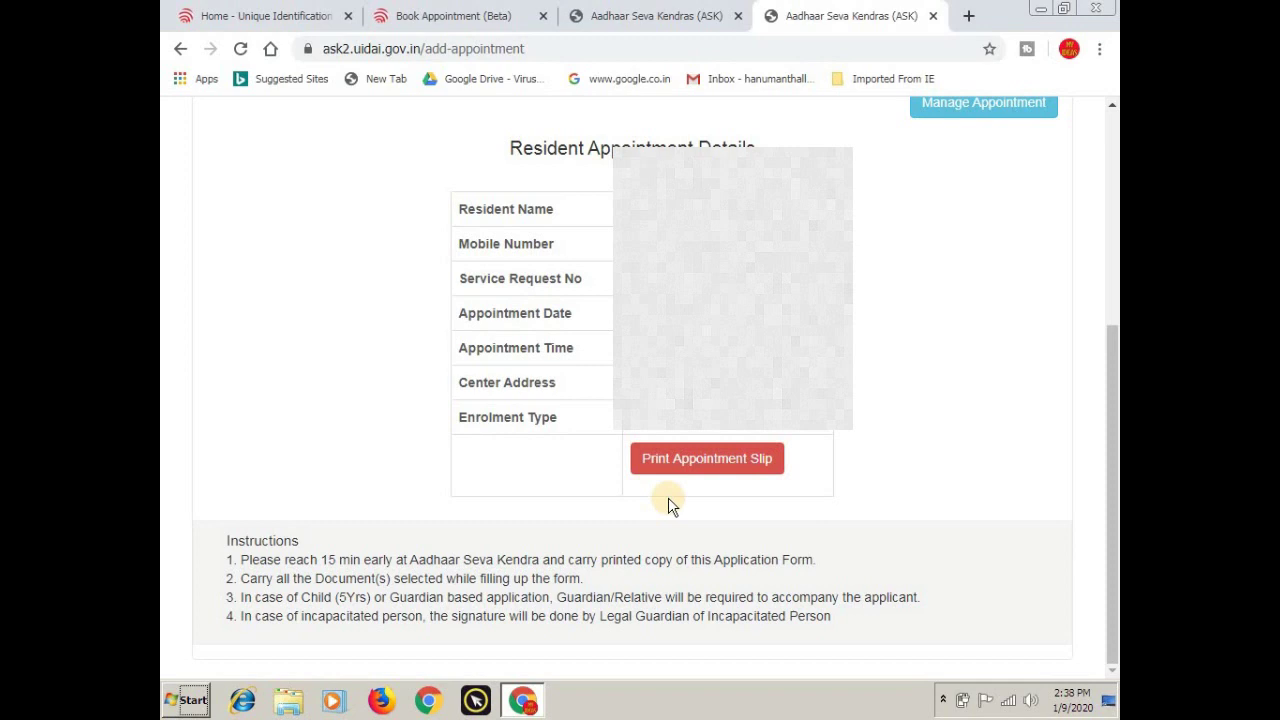
{"action": "left_click", "coordinate": [722, 462]}
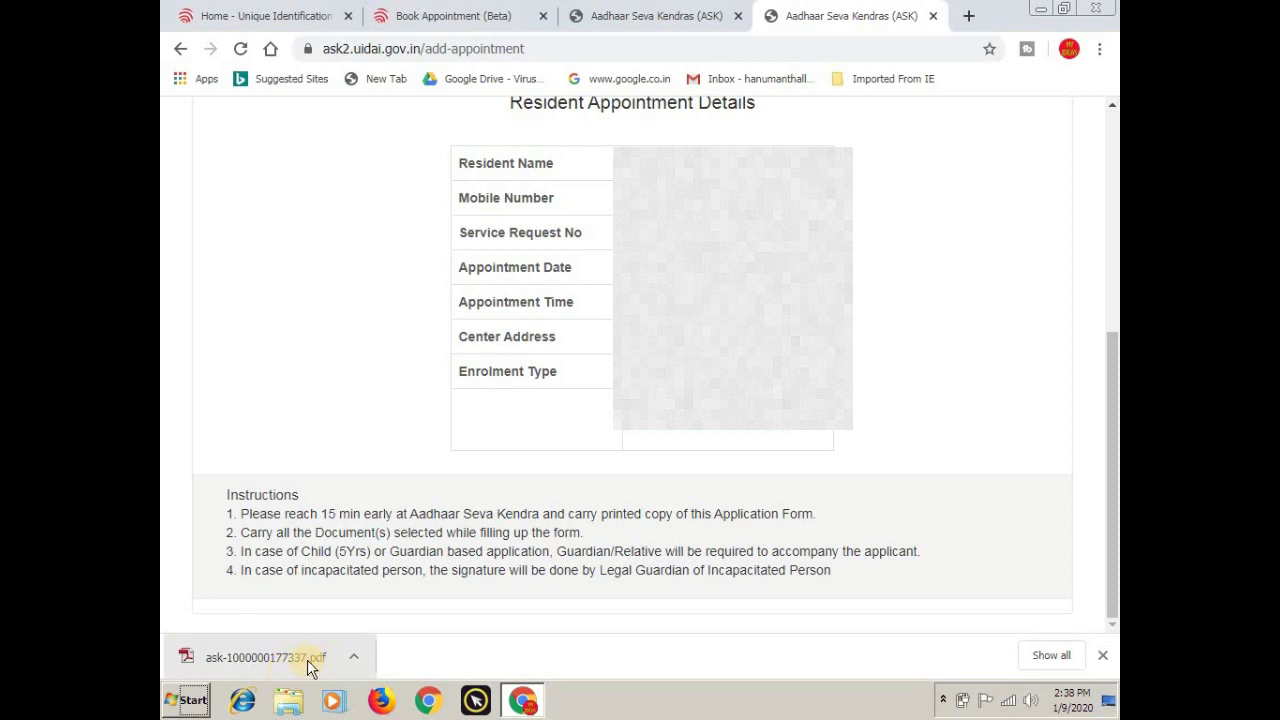
Step: Open the downloaded appointment slip PDF and review both of its pages
{"action": "left_click", "coordinate": [307, 659]}
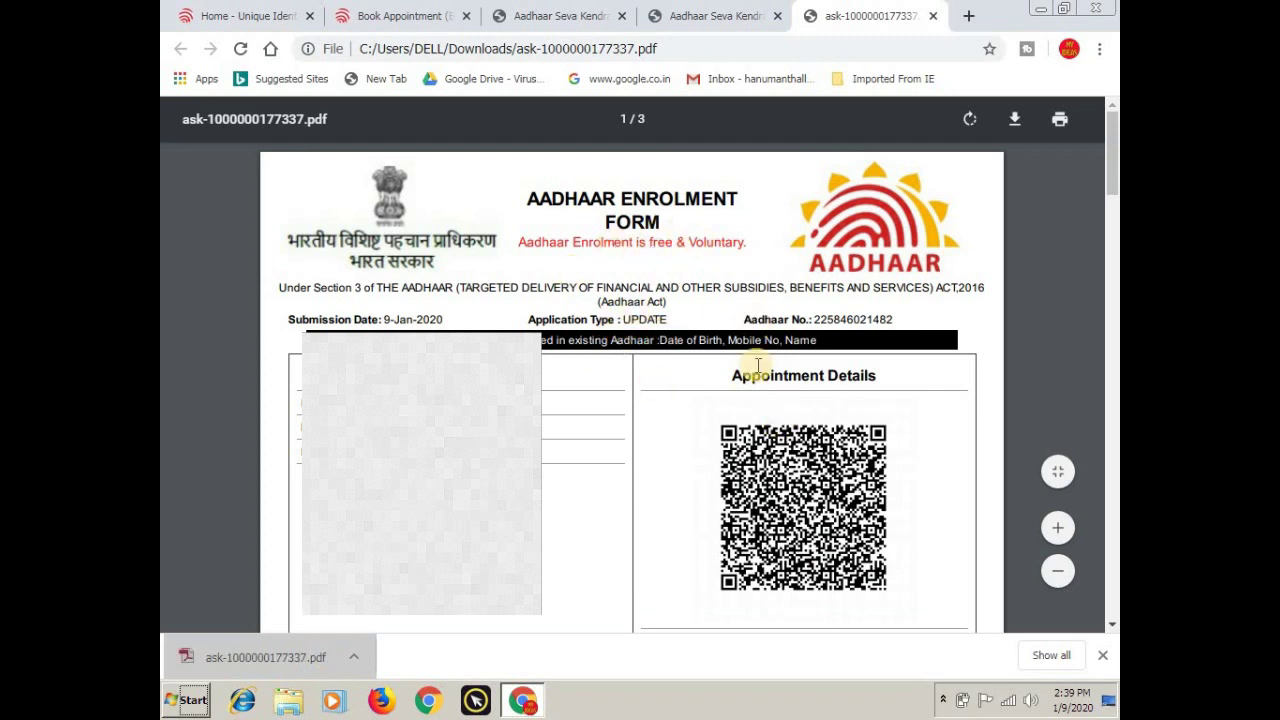
{"action": "left_click", "coordinate": [1112, 627]}
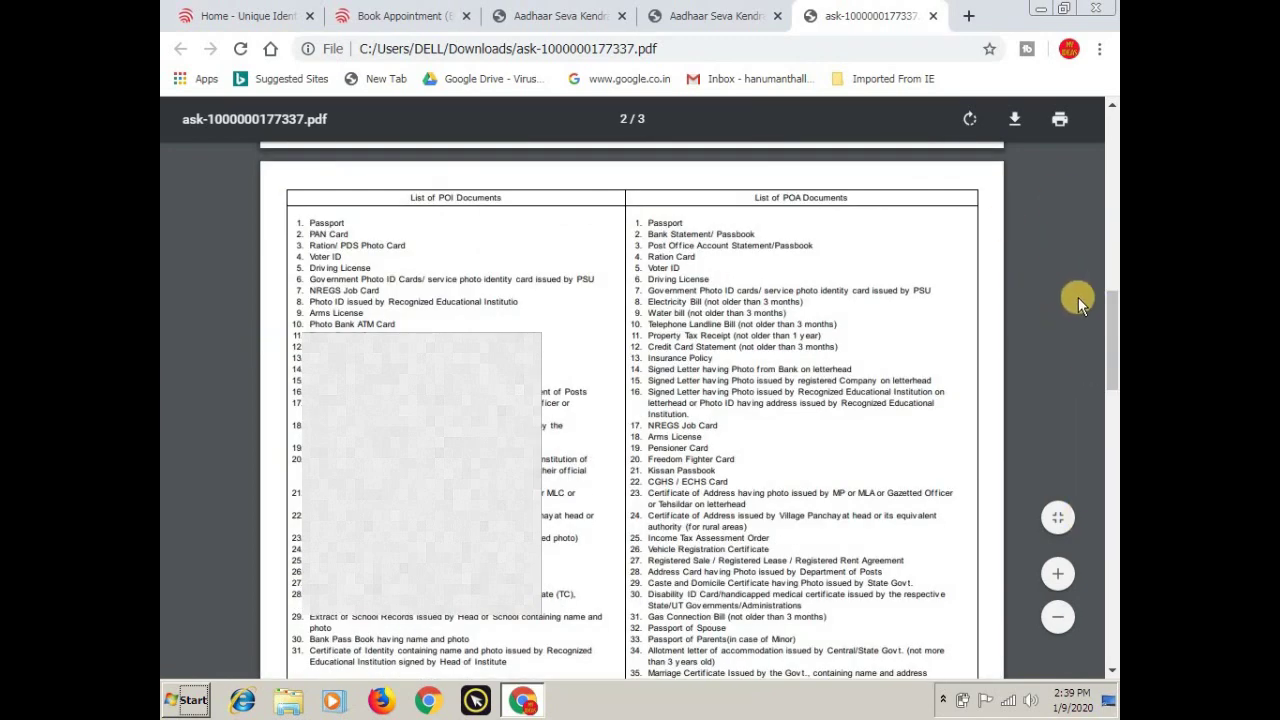
{"action": "scroll", "coordinate": [1078, 297], "scroll_direction": "up", "scroll_amount": 15}
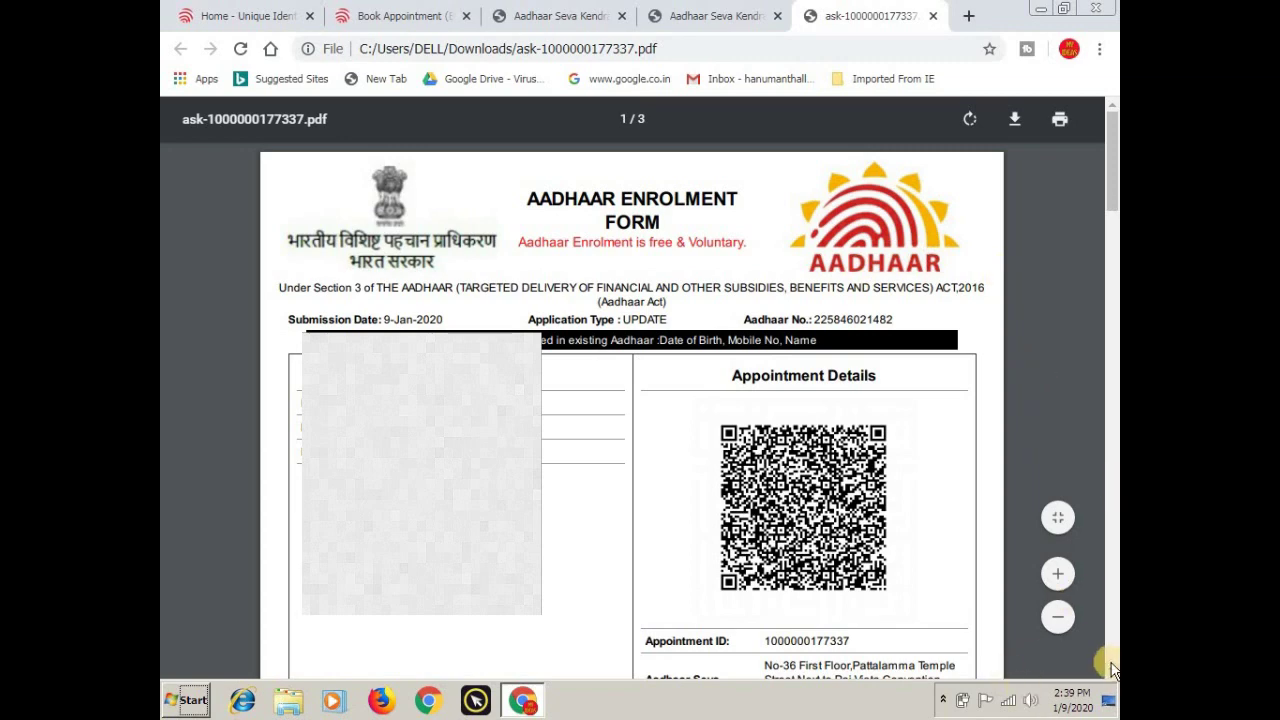
{"action": "scroll", "coordinate": [1112, 670], "scroll_direction": "down", "scroll_amount": 5}
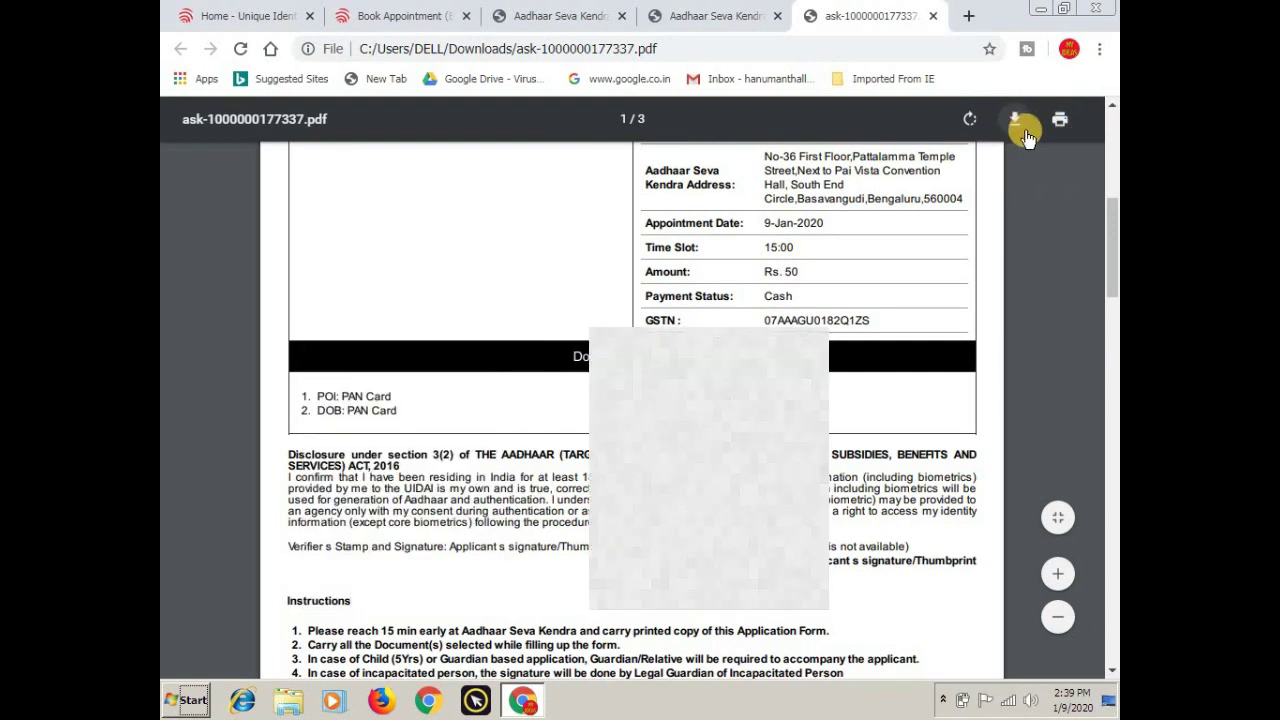
Step: Print the slip, close its tab, and go to Manage Appointment
{"action": "left_click", "coordinate": [1060, 121]}
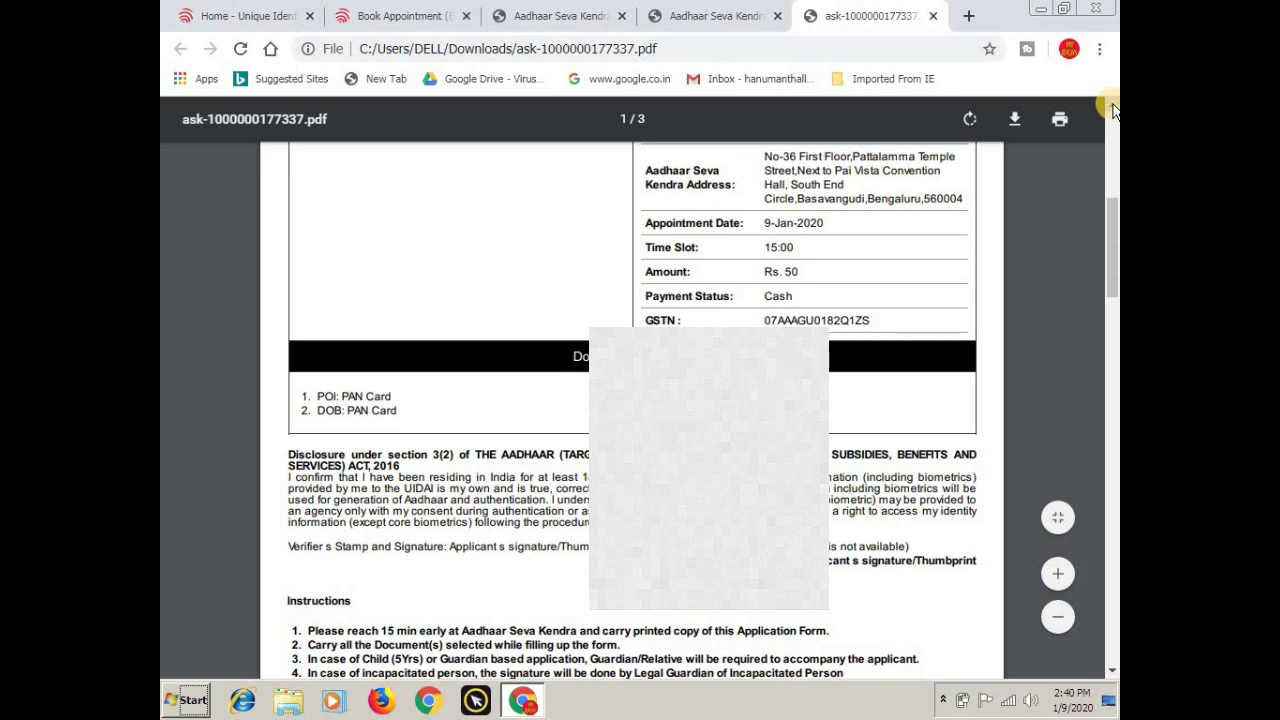
{"action": "key", "text": "ctrl+w"}
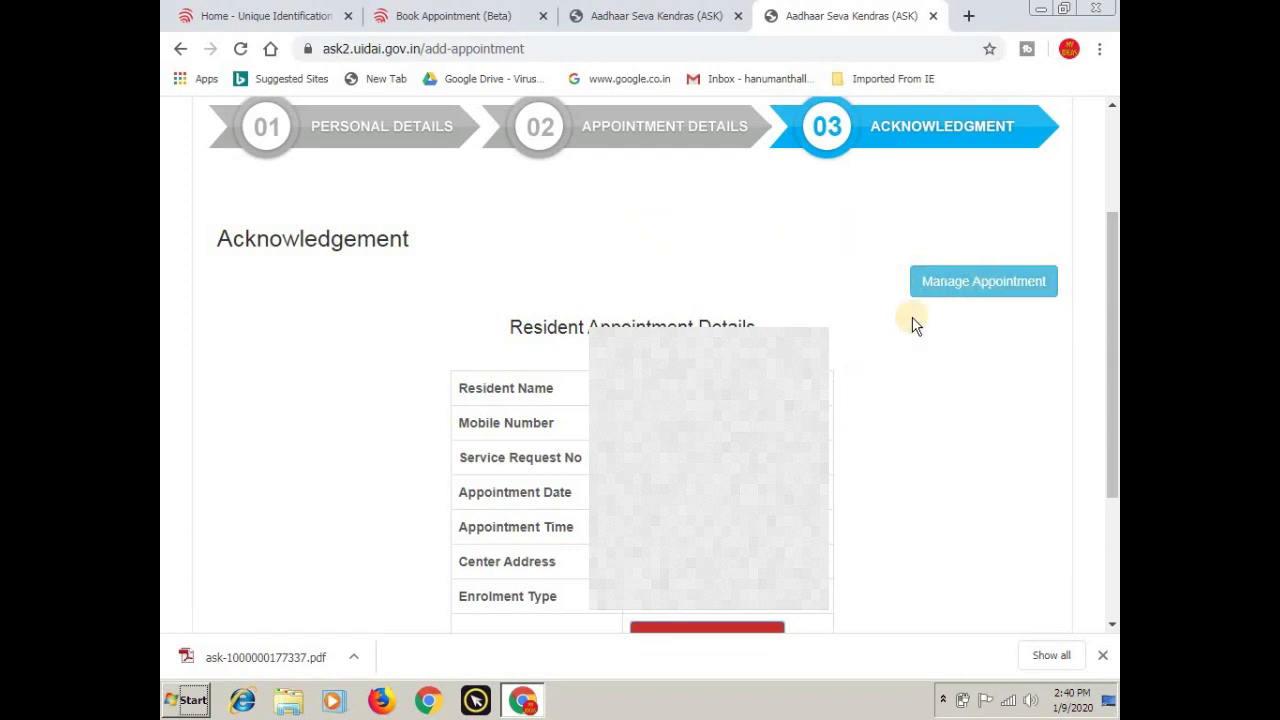
{"action": "left_click", "coordinate": [977, 290]}
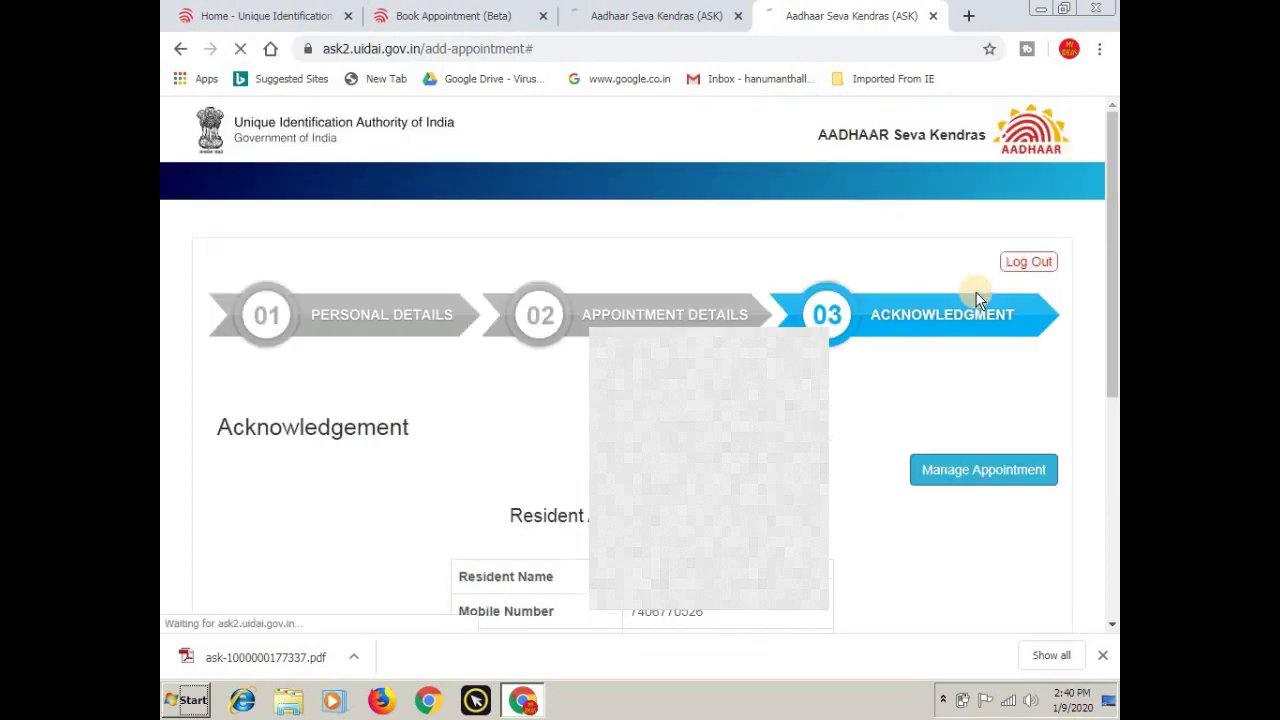